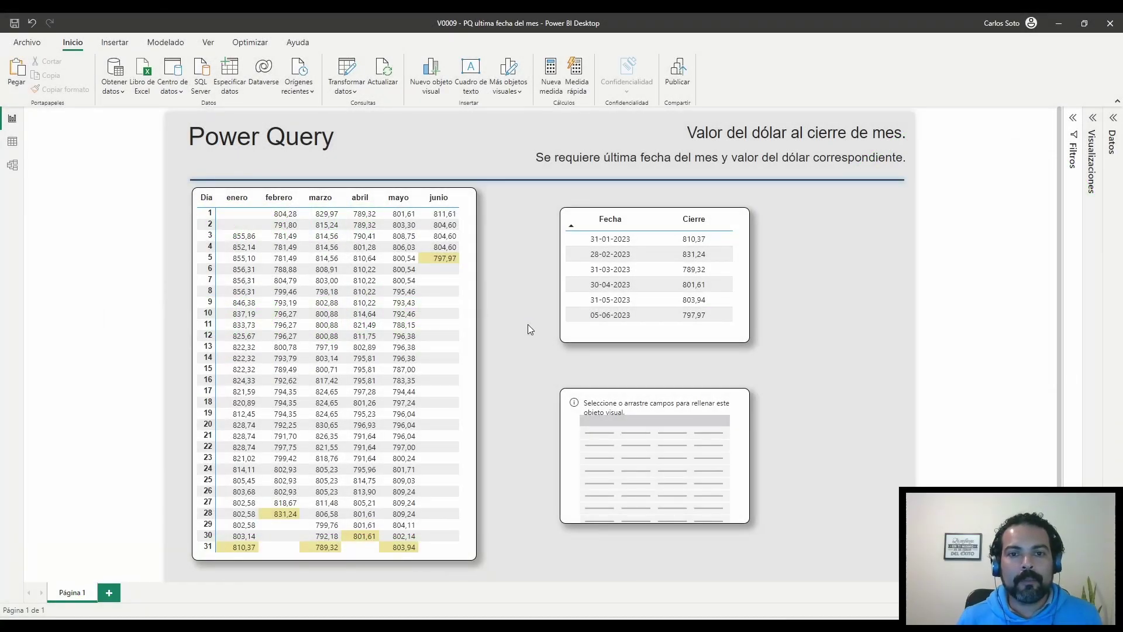
Open the Power Query editor and review the rows of the dolar2023 query and the dolarCierre2023v1 query
left_click(350, 68)
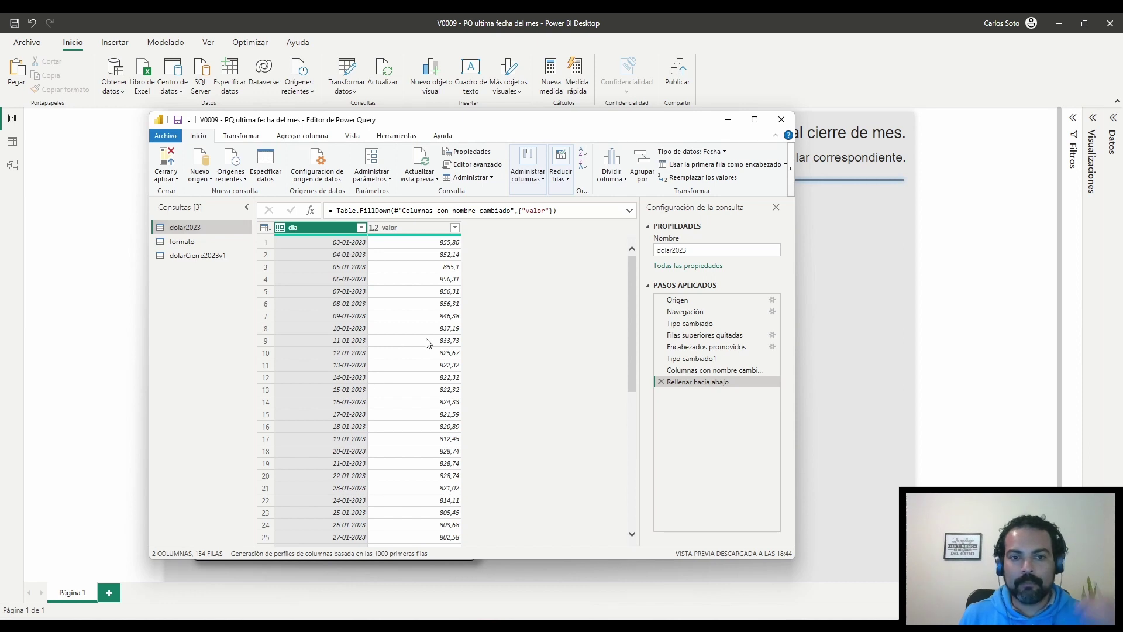
scroll(427, 342, "down", 8)
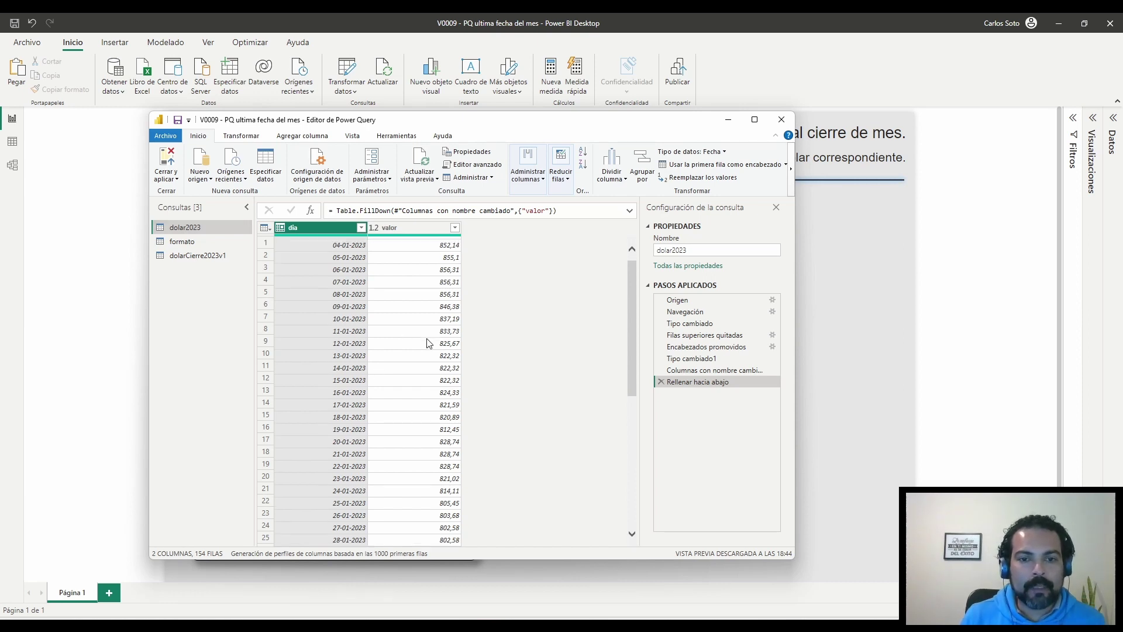
scroll(418, 338, "down", 3)
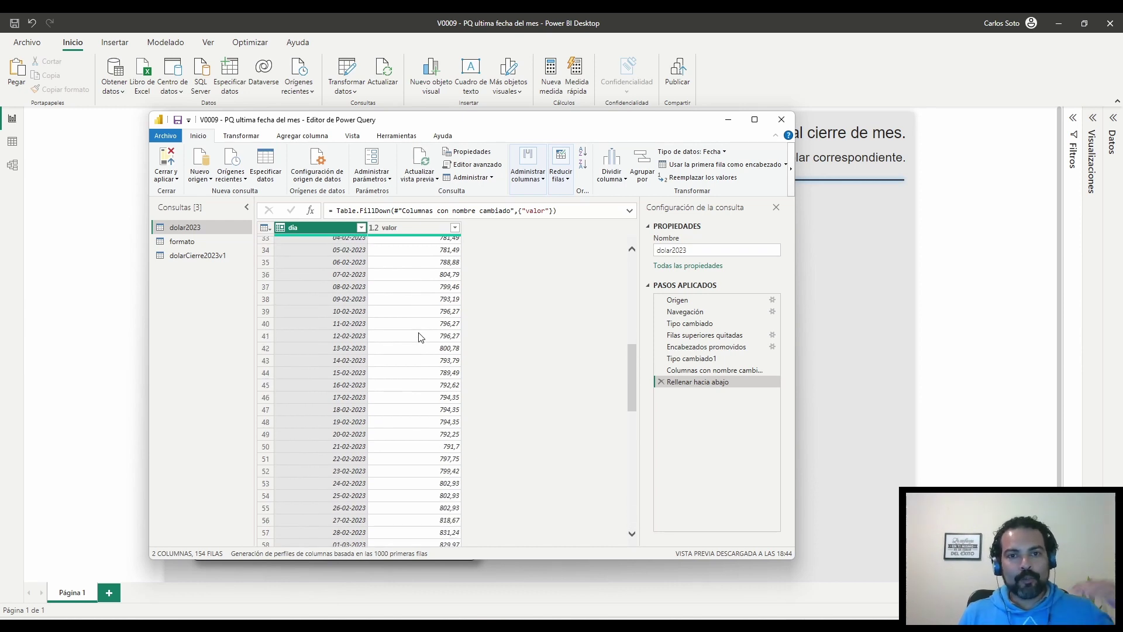
scroll(419, 337, "up", 10)
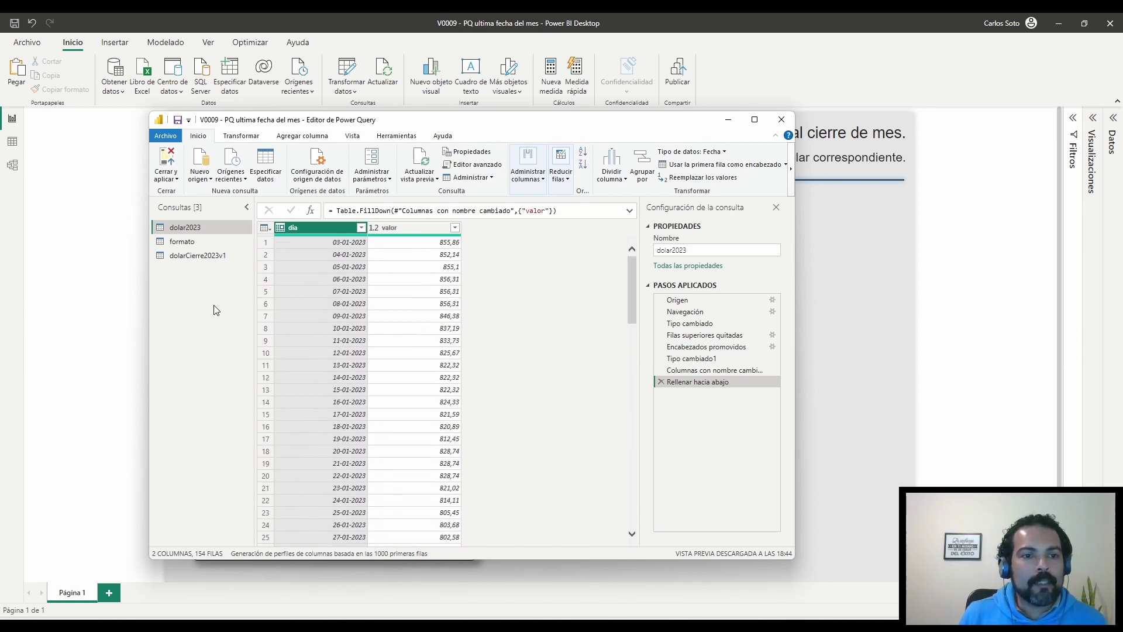
left_click(179, 257)
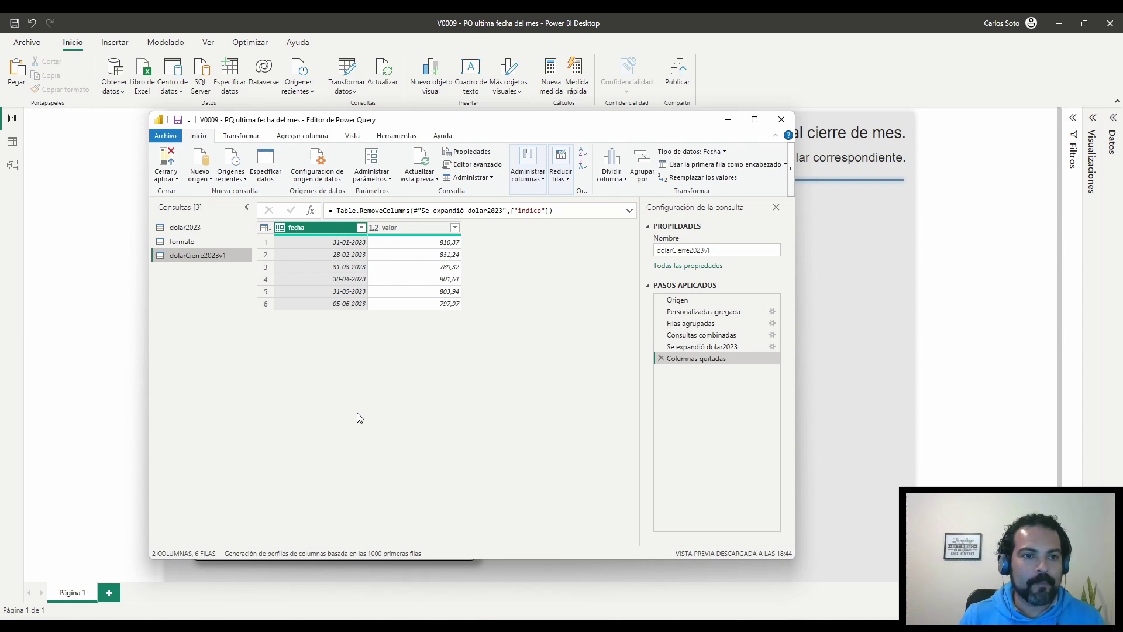
Create a new query that references dolar2023 and rename it dolarCierre2023v2
left_click(178, 231)
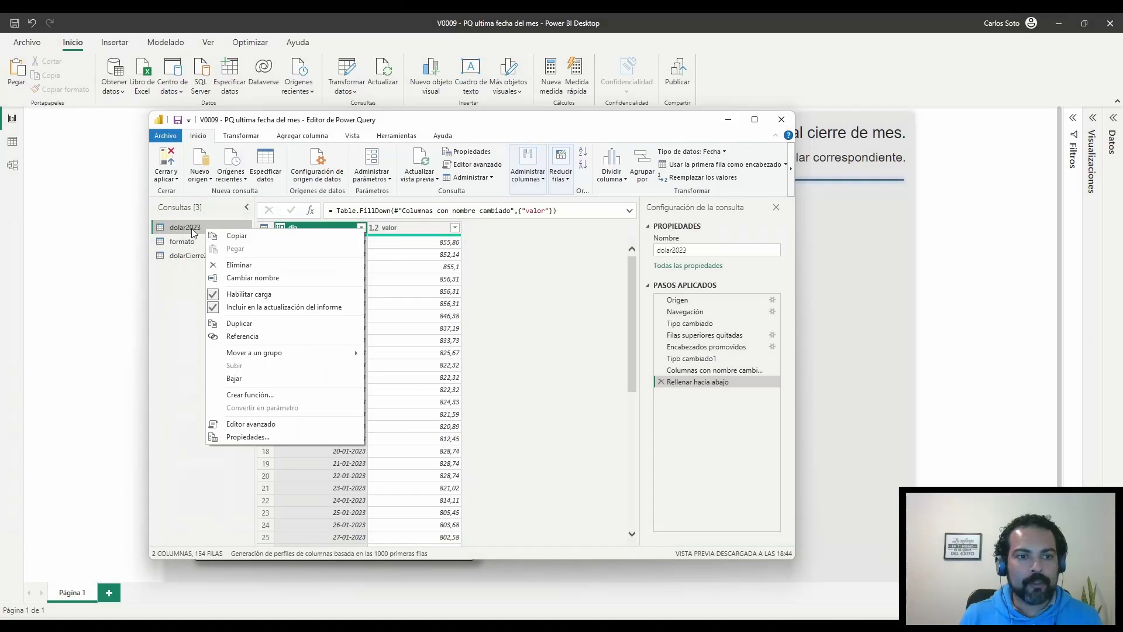
left_click(263, 342)
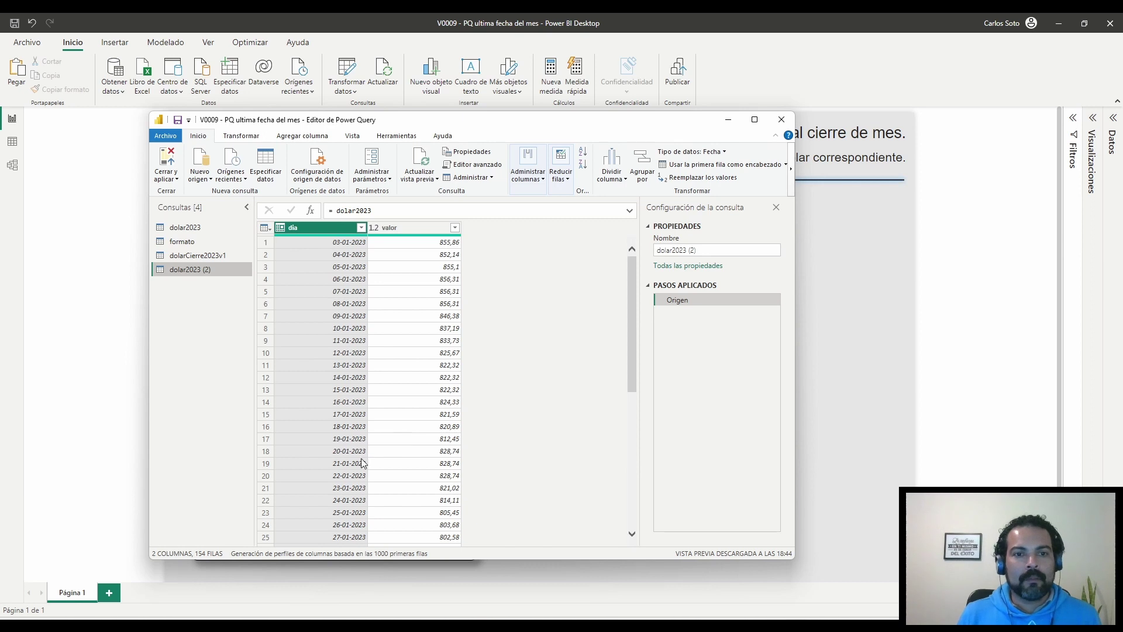
right_click(211, 271)
left_click(244, 322)
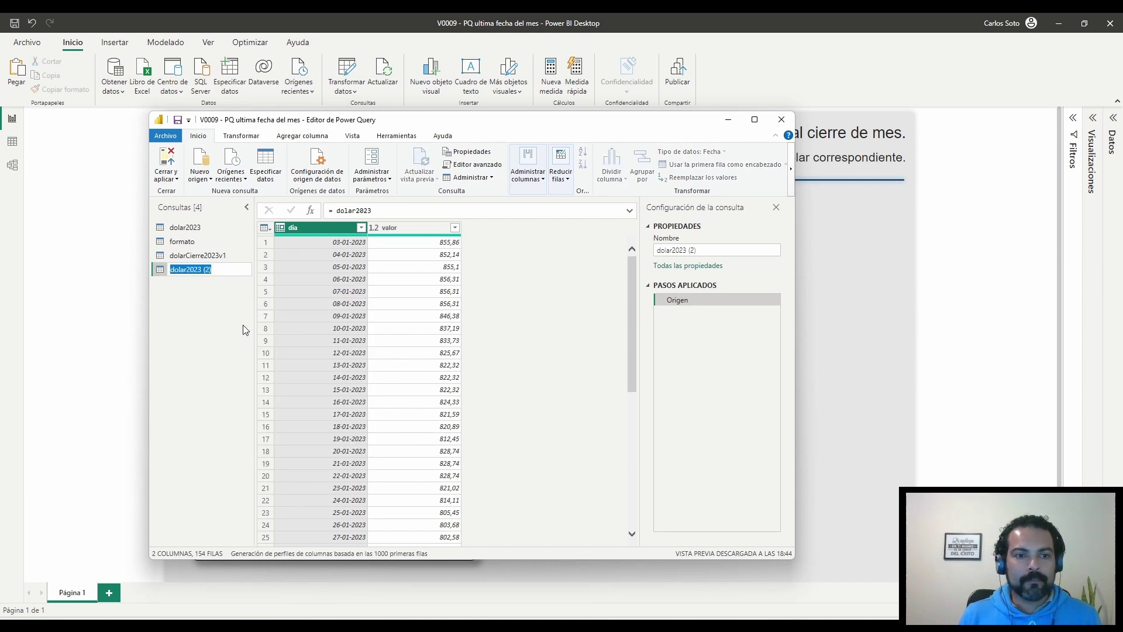
type("dolarCierre202")
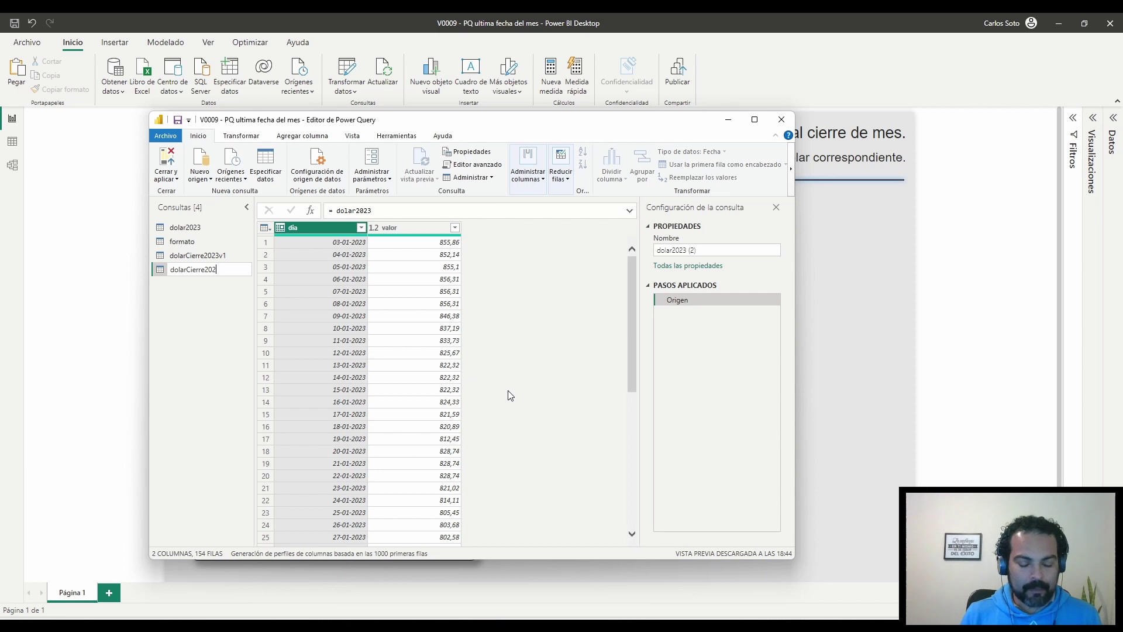
type("3v2")
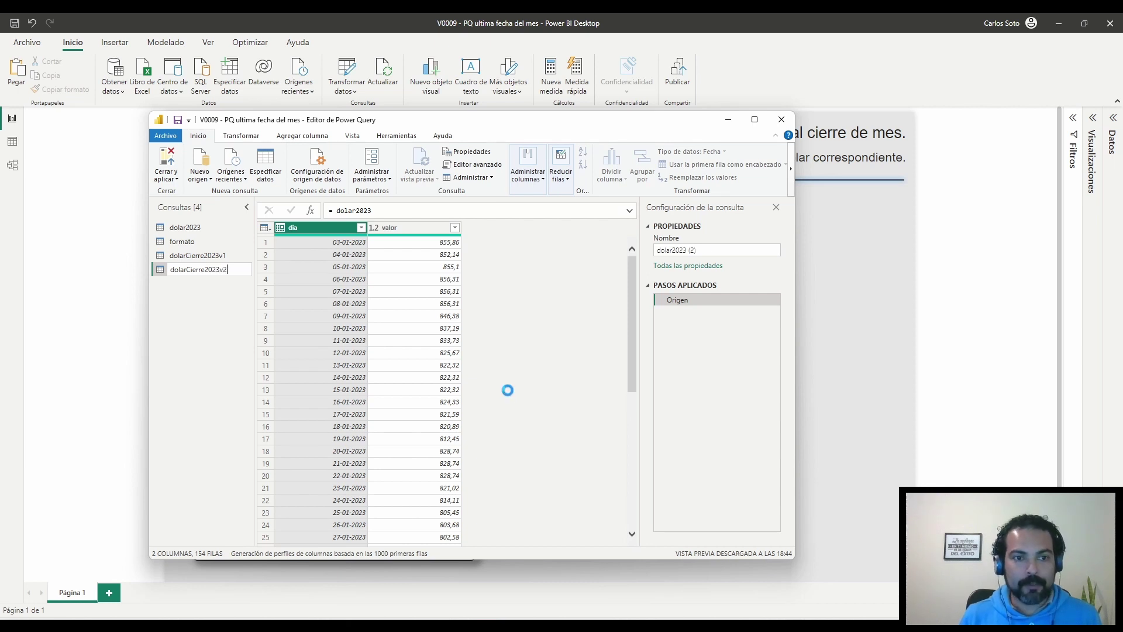
key("Return")
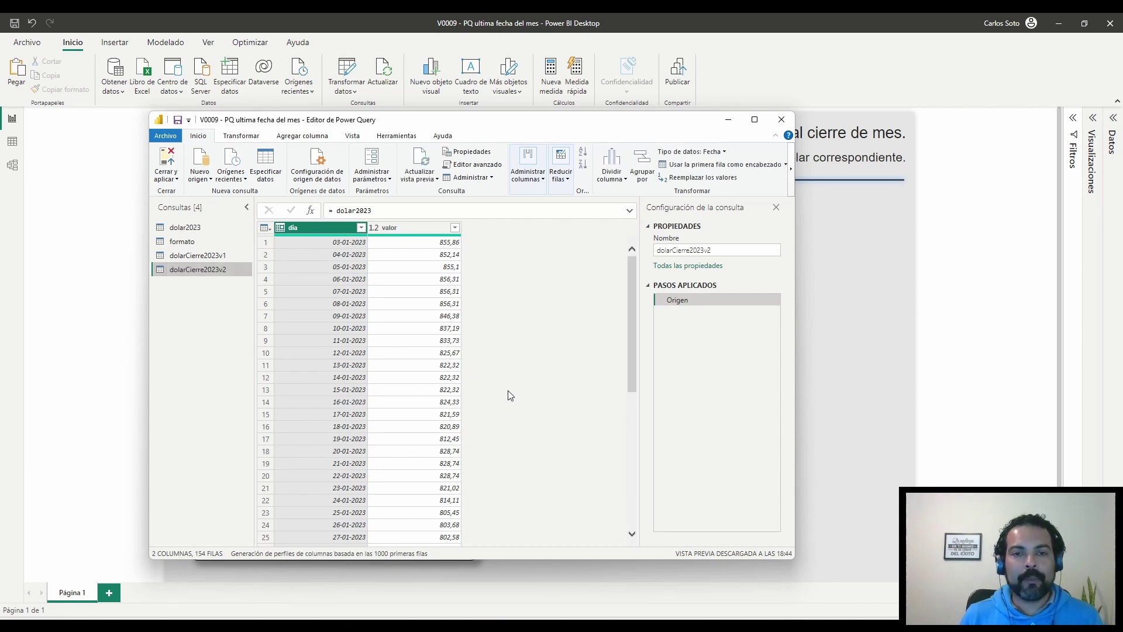
Start a custom column in dolarCierre2023v2 and name it indice
left_click_drag(597, 119, 585, 96)
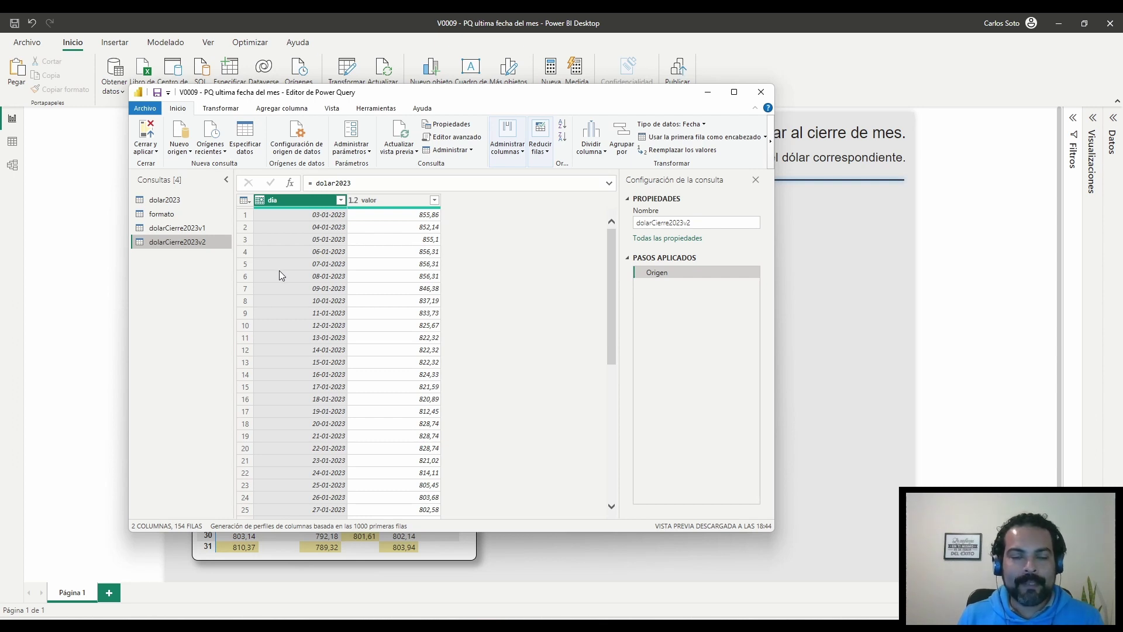
left_click(280, 109)
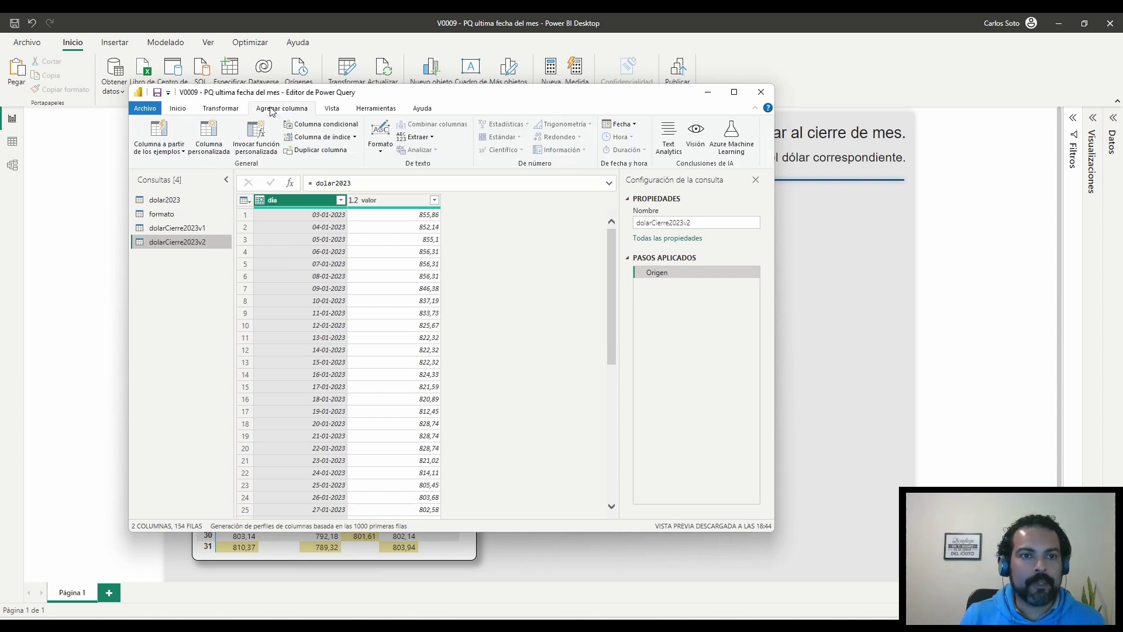
left_click(207, 134)
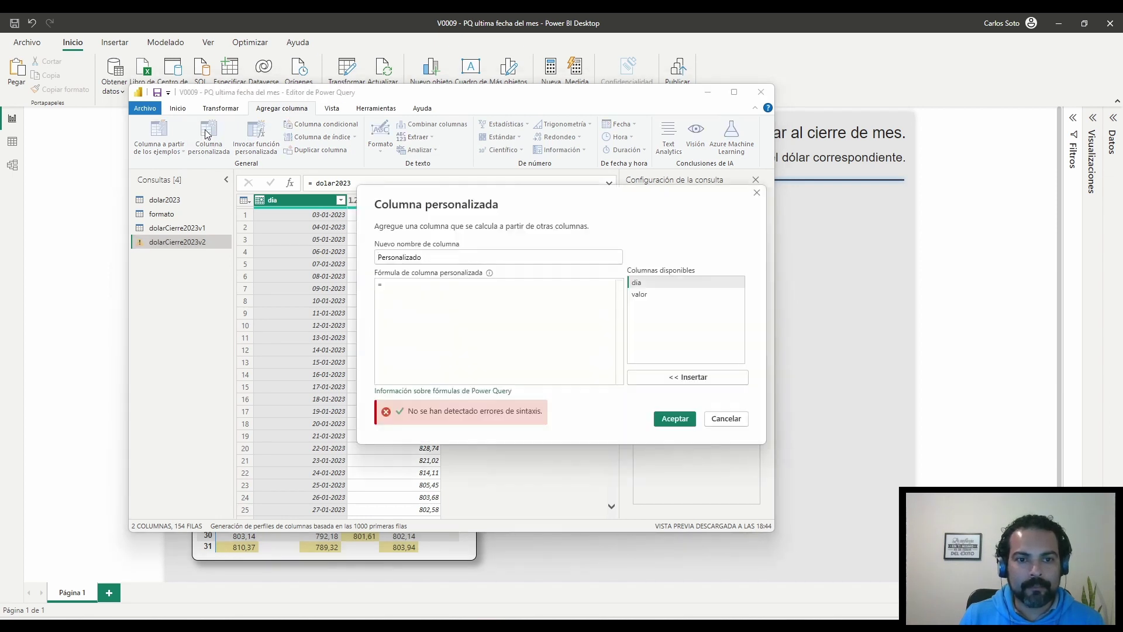
left_click_drag(427, 258, 375, 259)
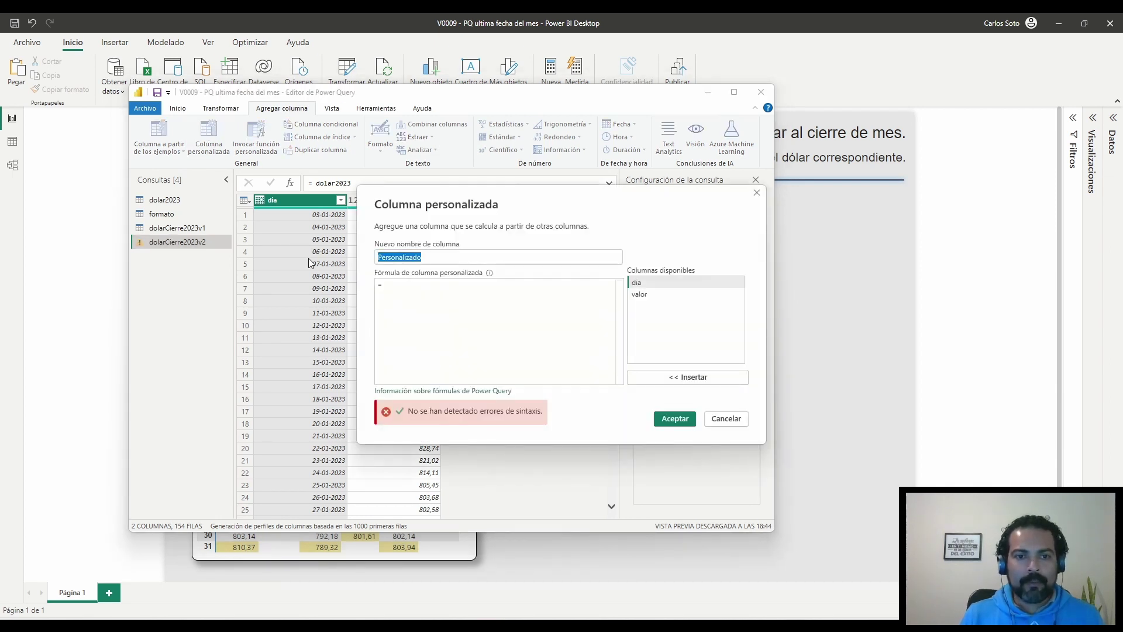
type("indice")
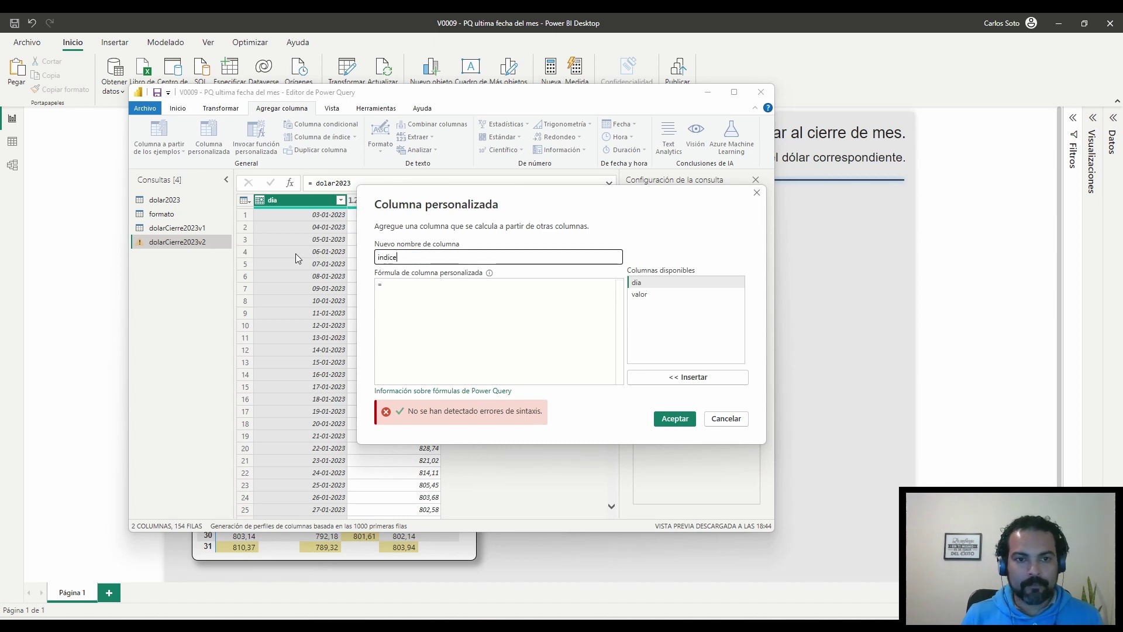
Enter Date.Year( [dia] ) as the custom column's formula and add the column to the query
left_click(398, 285)
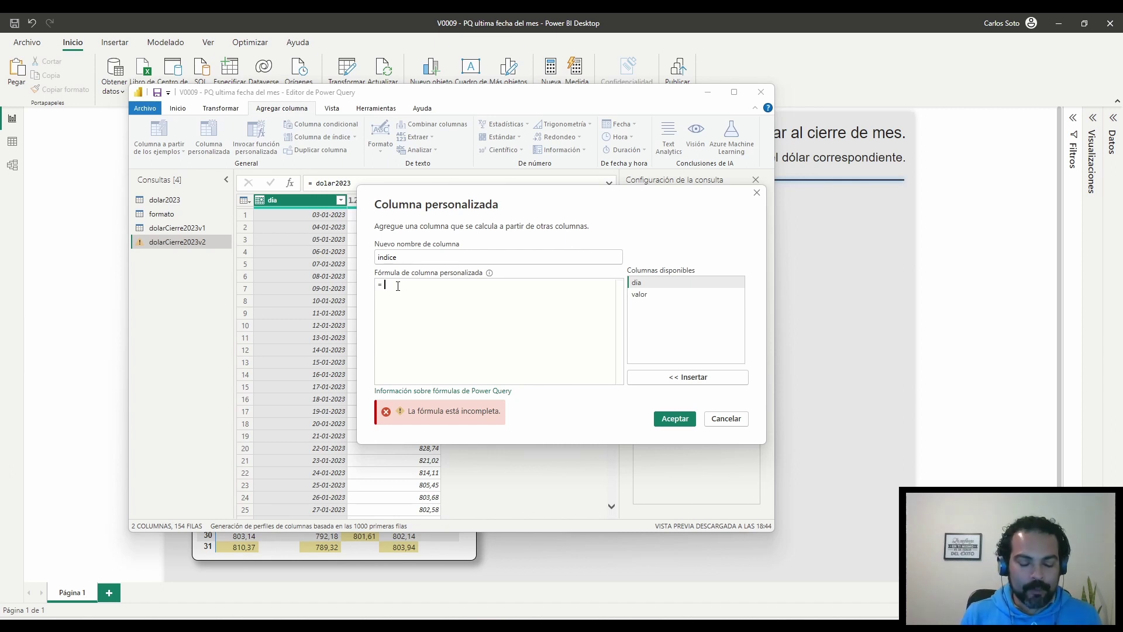
type("Date")
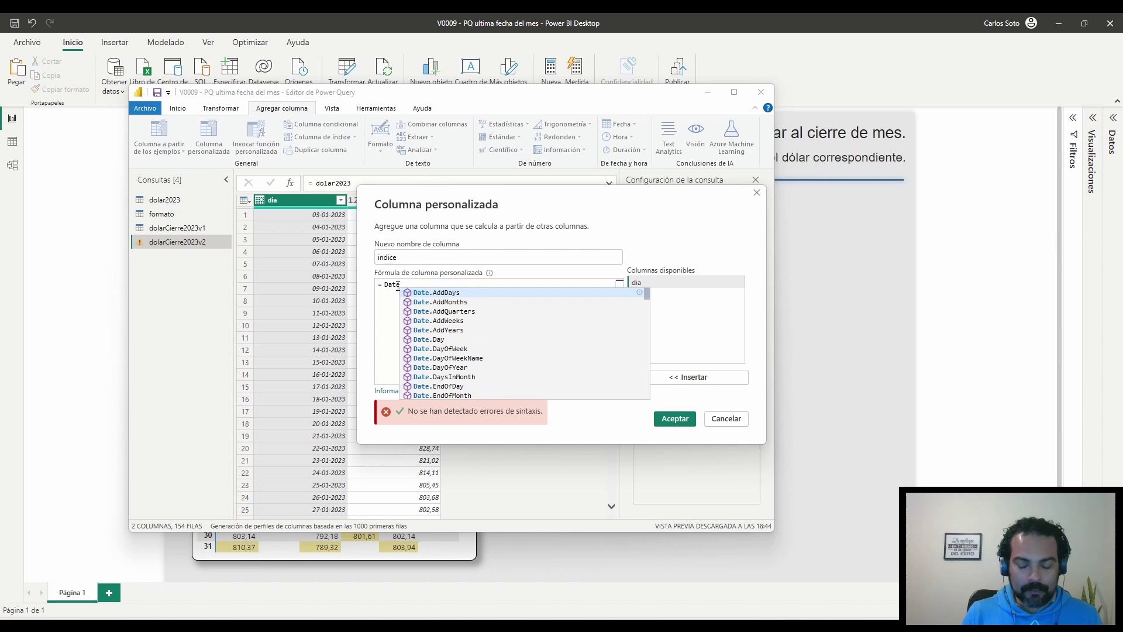
type(".")
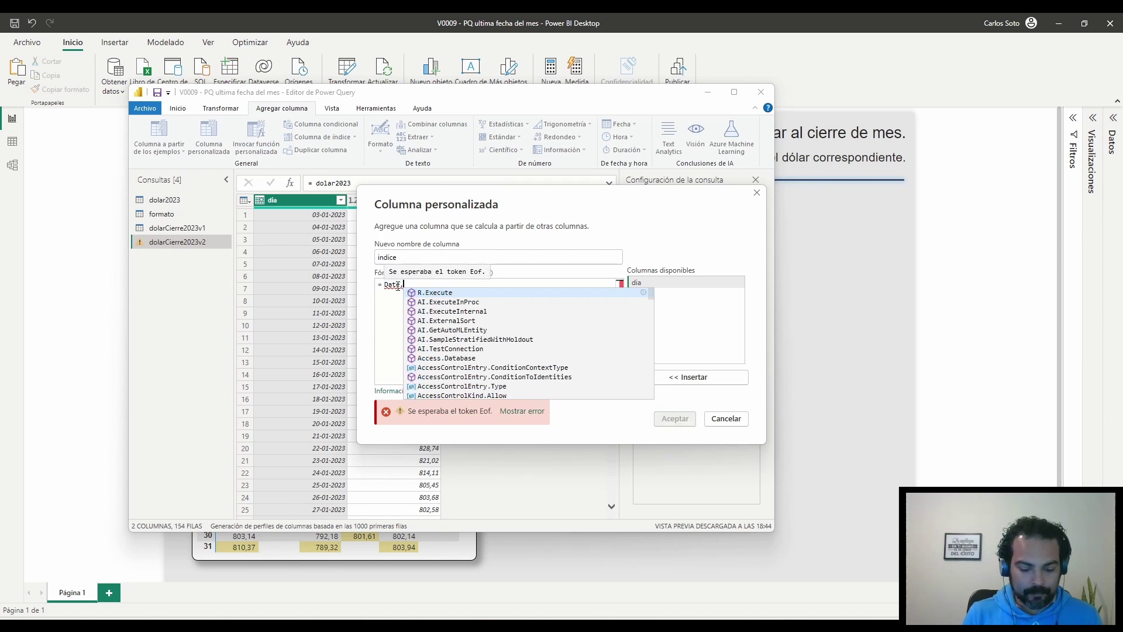
type("Ye")
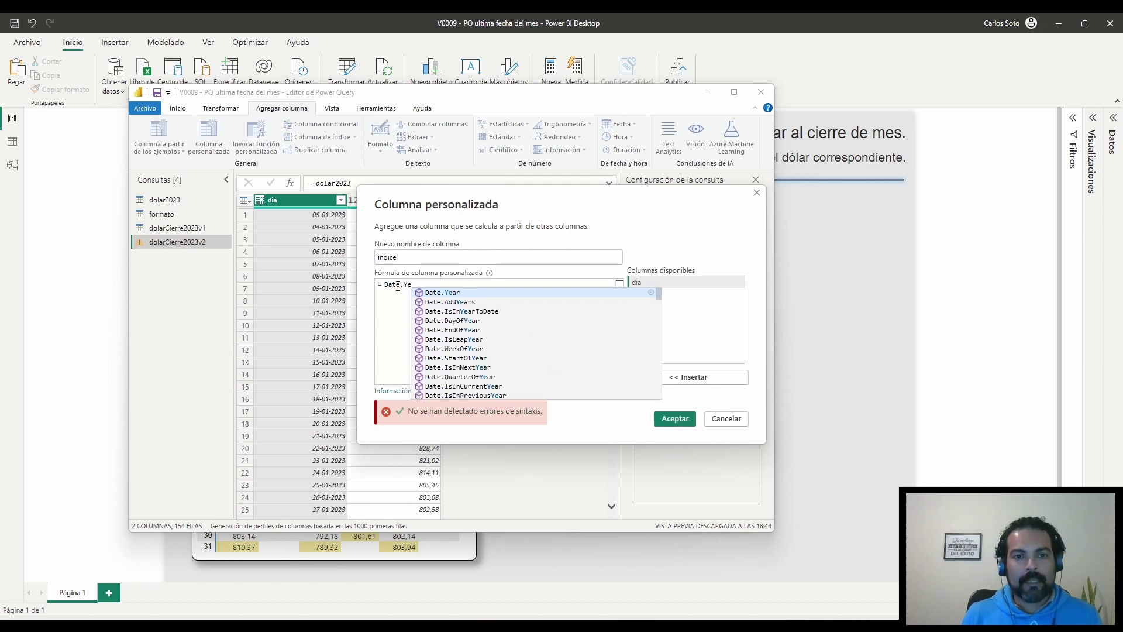
key("Tab")
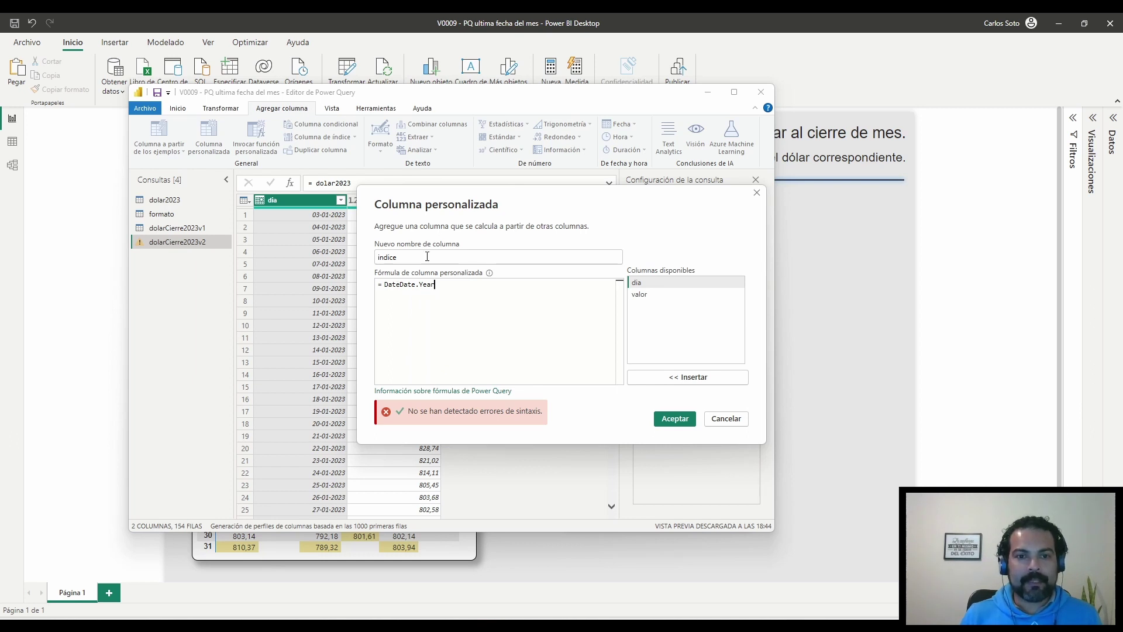
left_click_drag(400, 284, 384, 285)
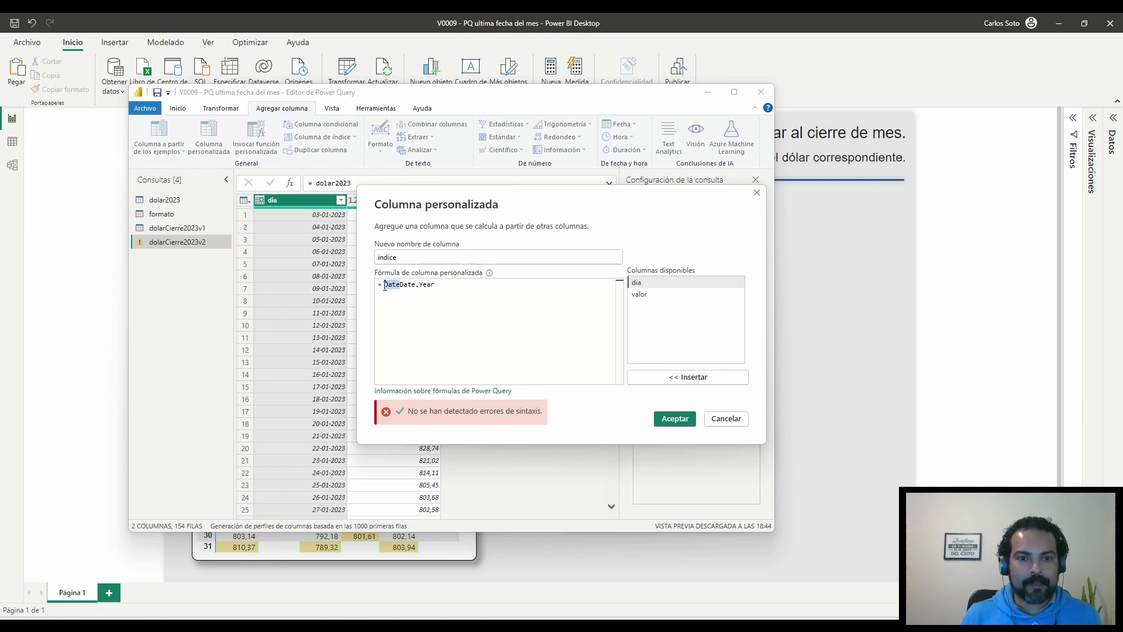
key("BackSpace")
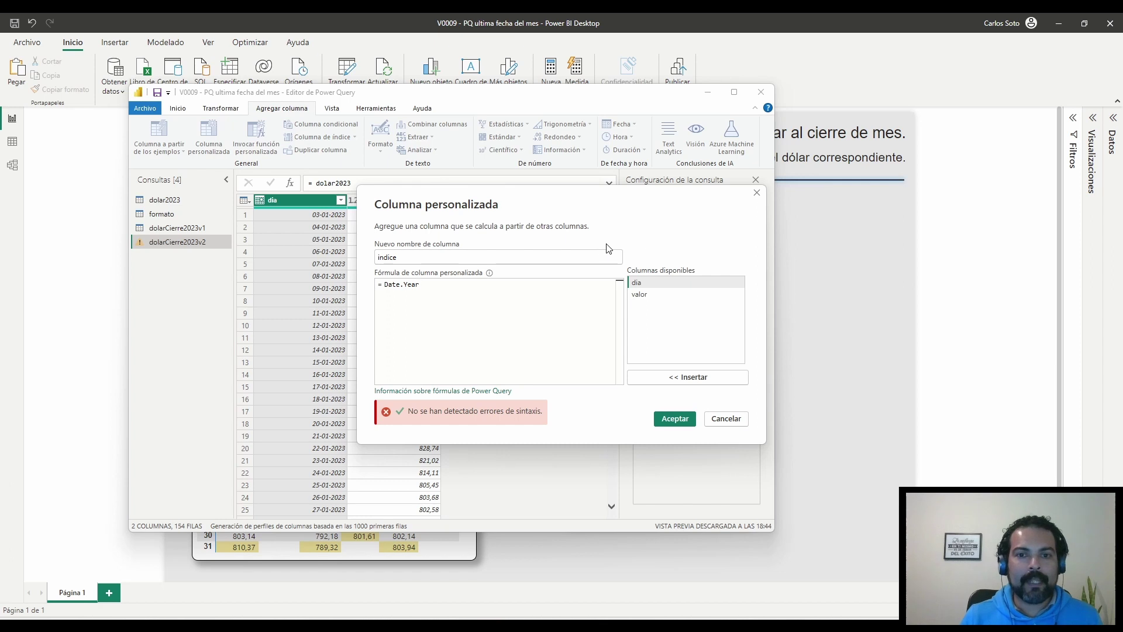
type("( ")
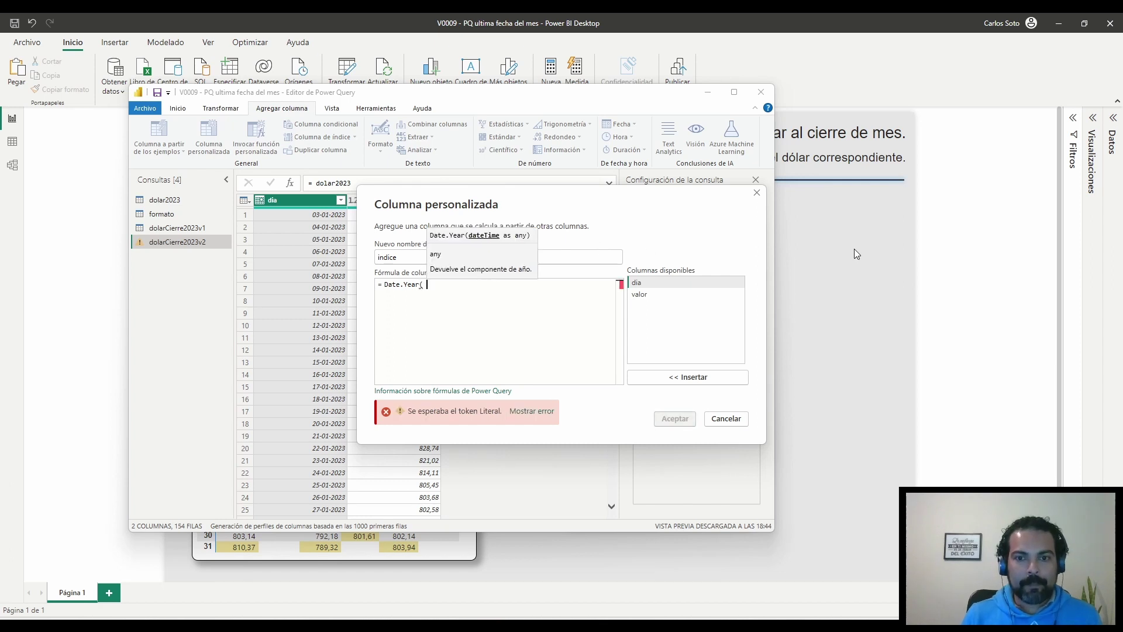
type("[dia")
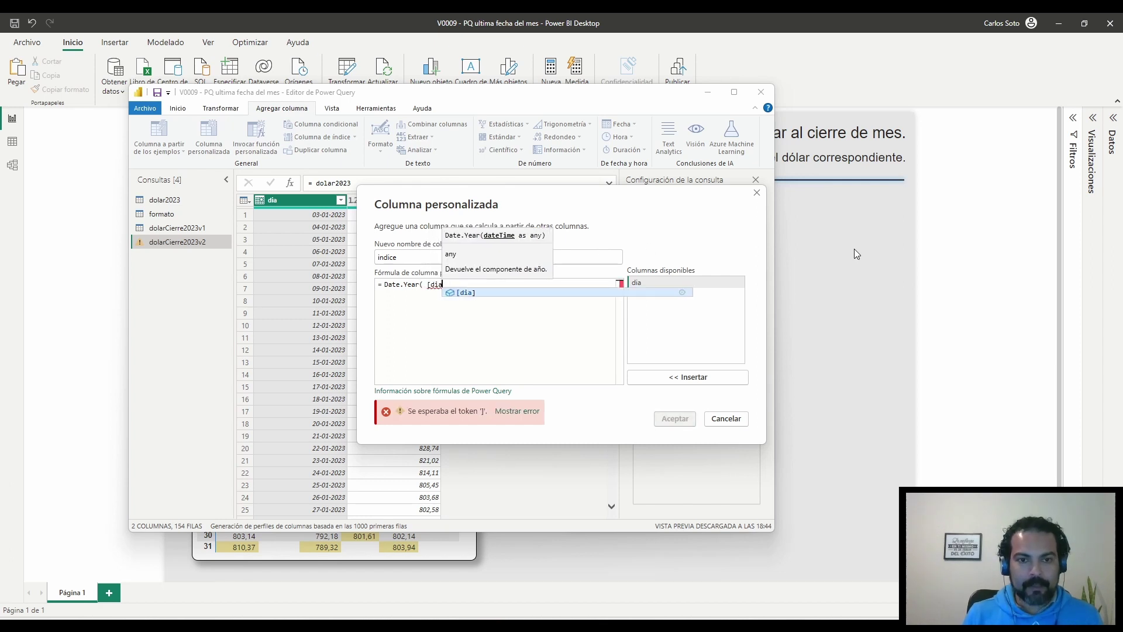
type("] )")
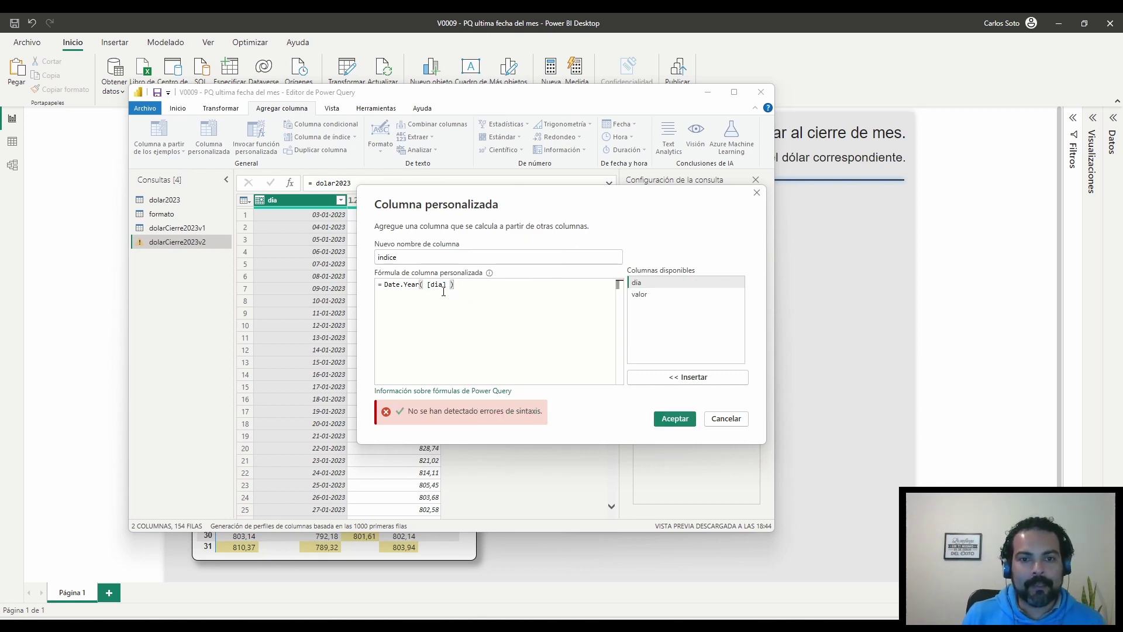
left_click(678, 420)
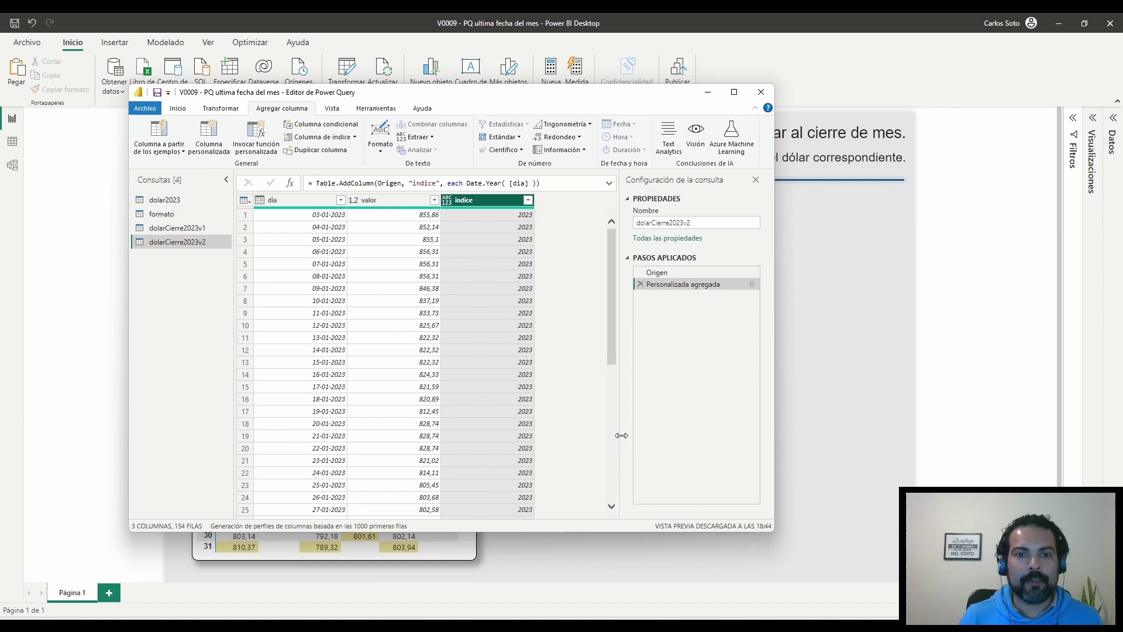
Expand the indice formula and break it so Date.Year( [dia] ) has its own line, with an empty line before the final parenthesis
left_click(610, 185)
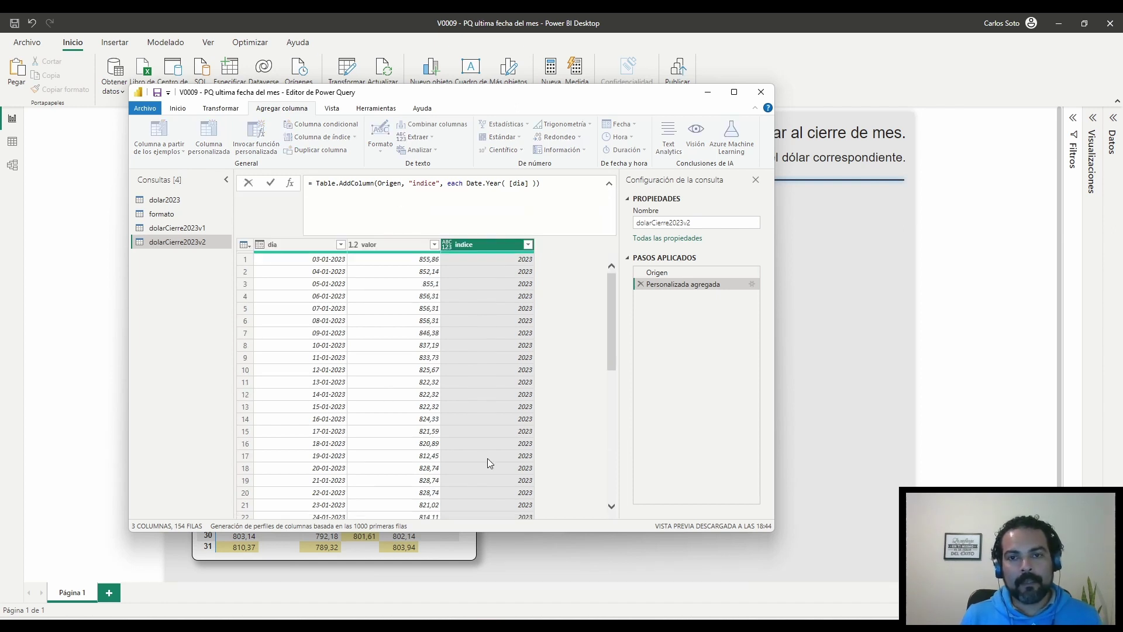
left_click(466, 184)
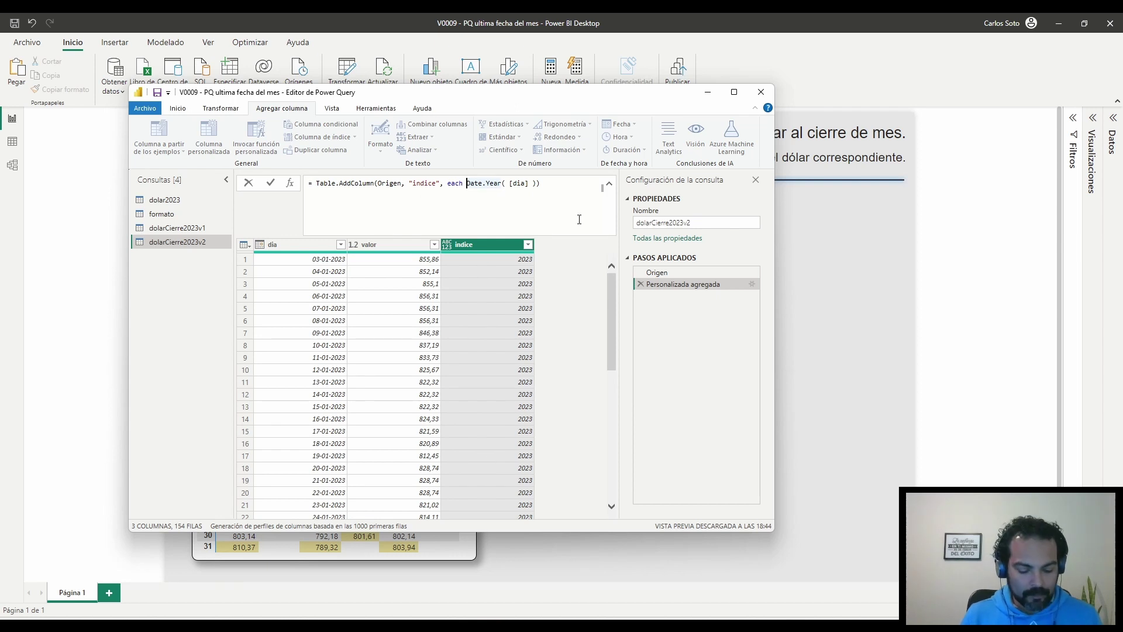
key("shift+Return")
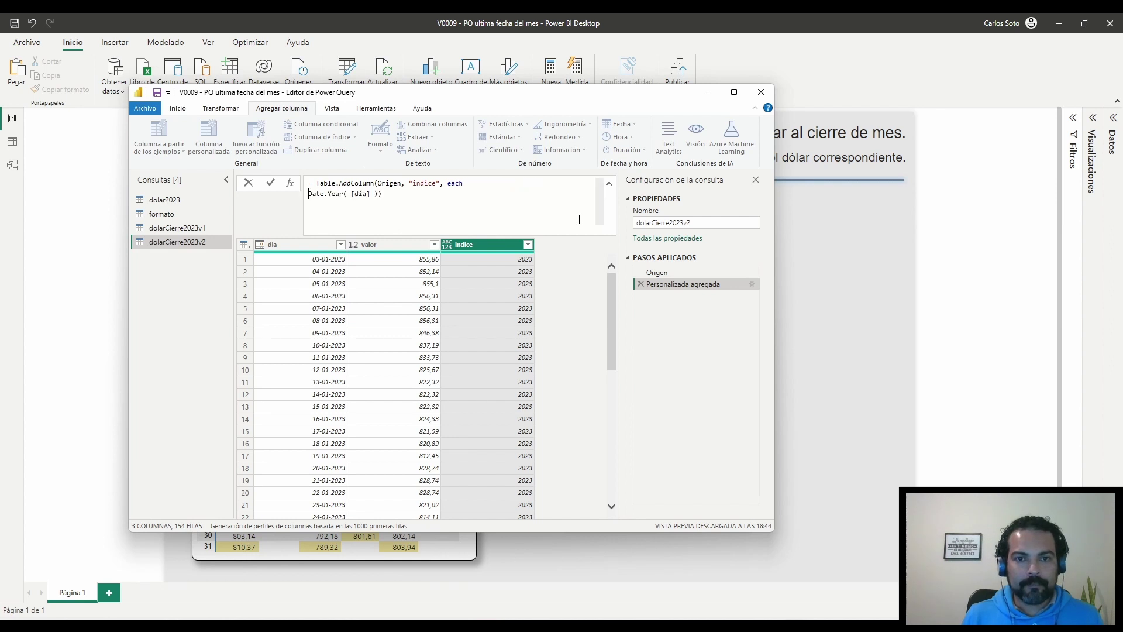
key("End")
key("Left")
key("shift+Return")
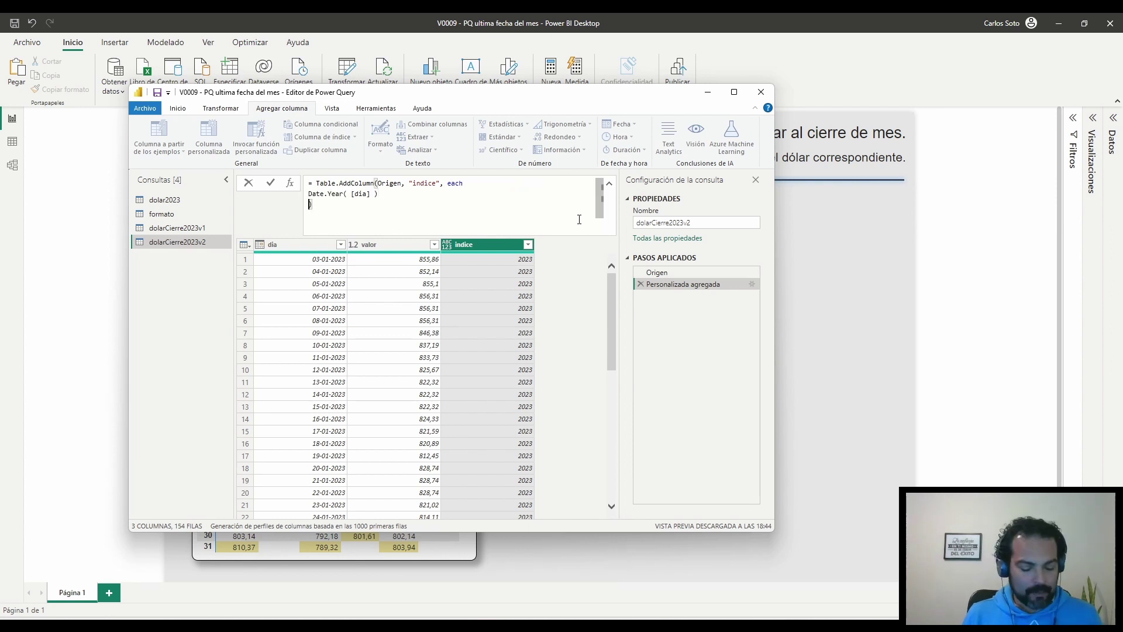
key("shift+Return")
key("Up")
key("Up")
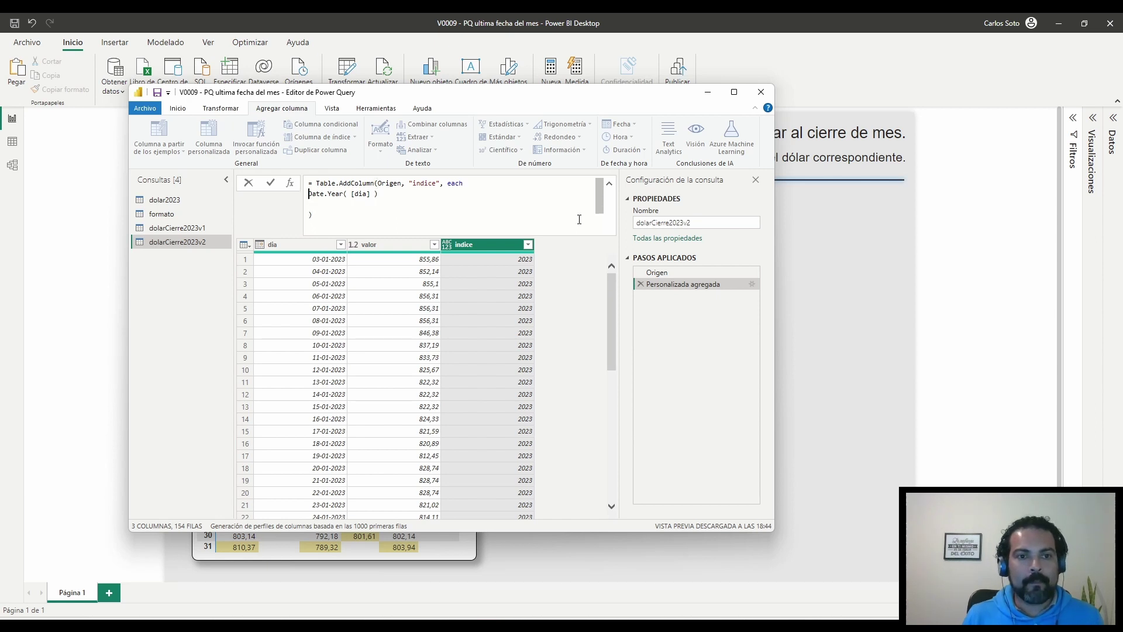
Wrap Date.Year( [dia] ) in Text.From( ) in the indice formula, add a line break after it and apply the formula
key("shift+End")
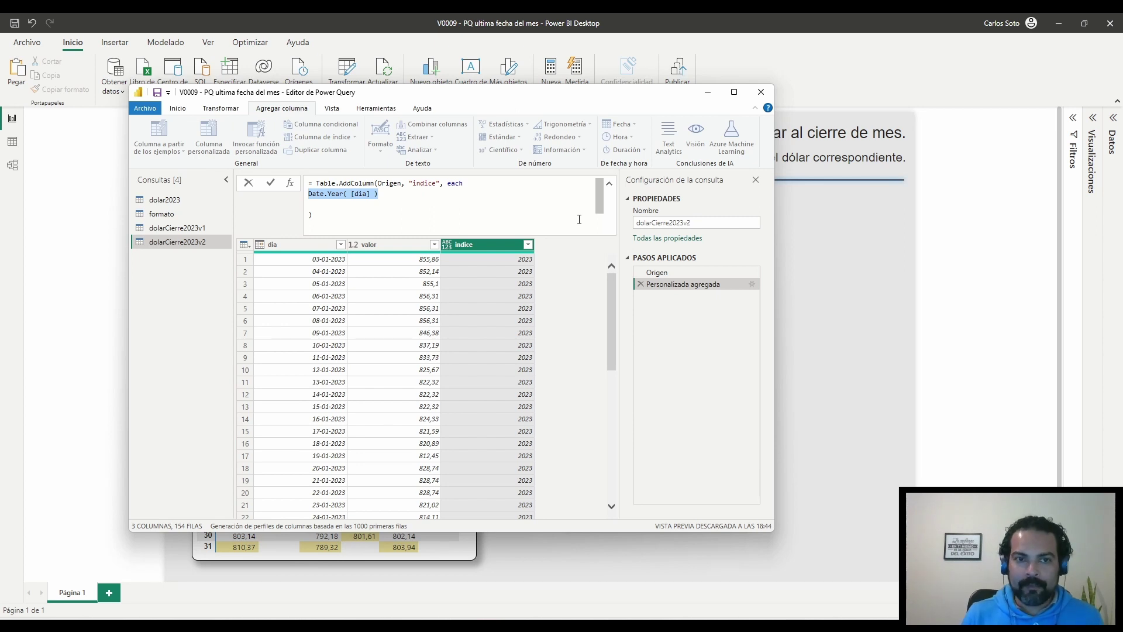
key("Home")
type("Text")
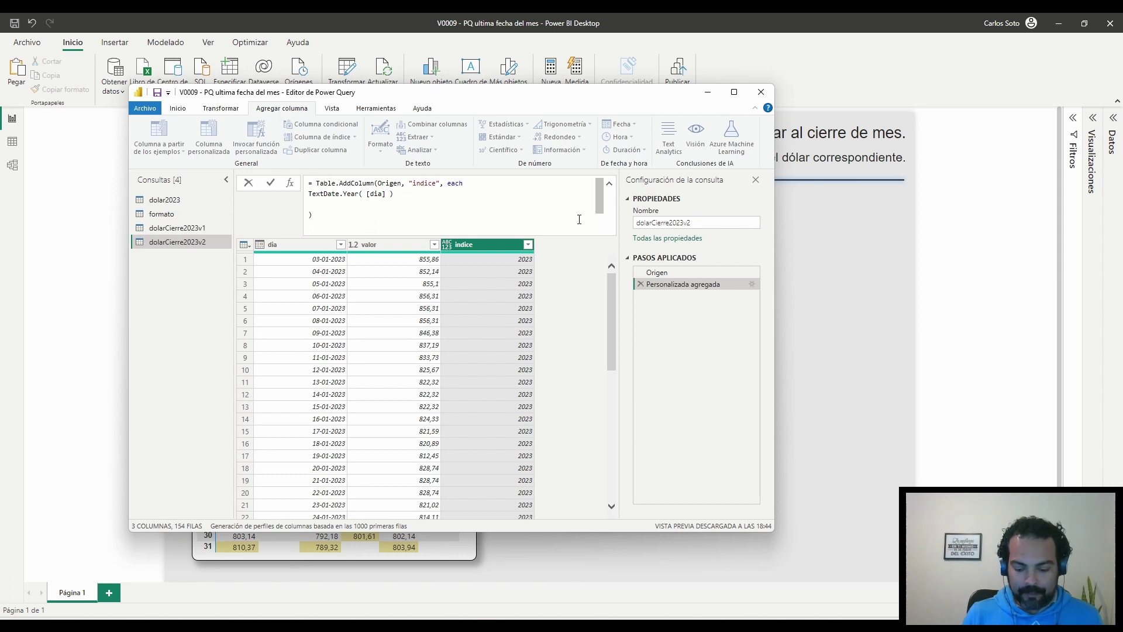
type(".From(")
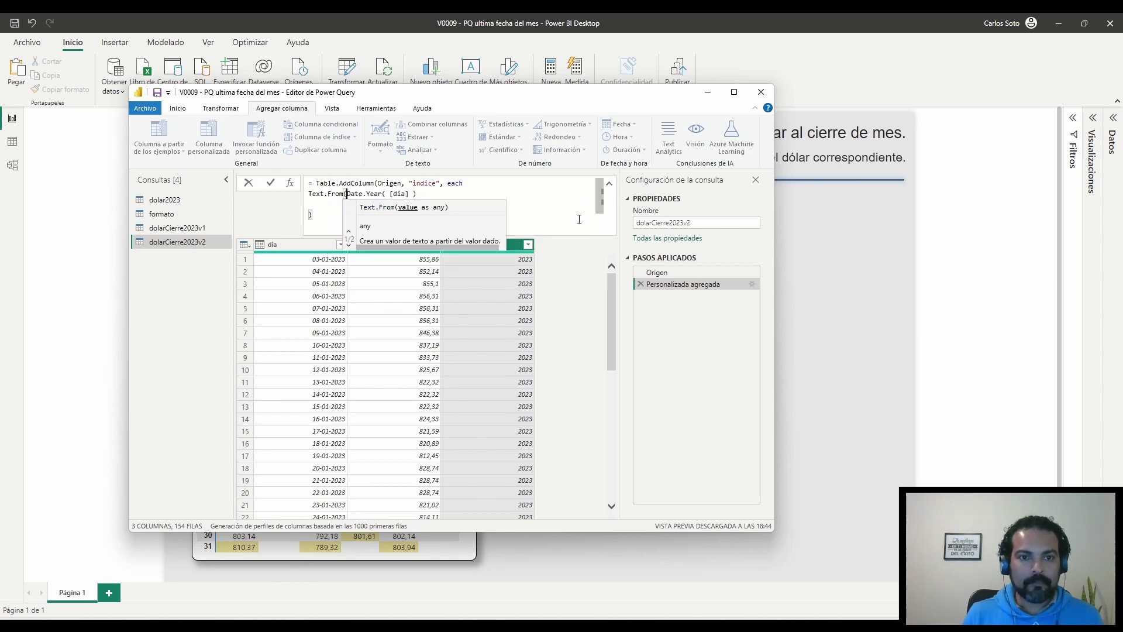
key("End")
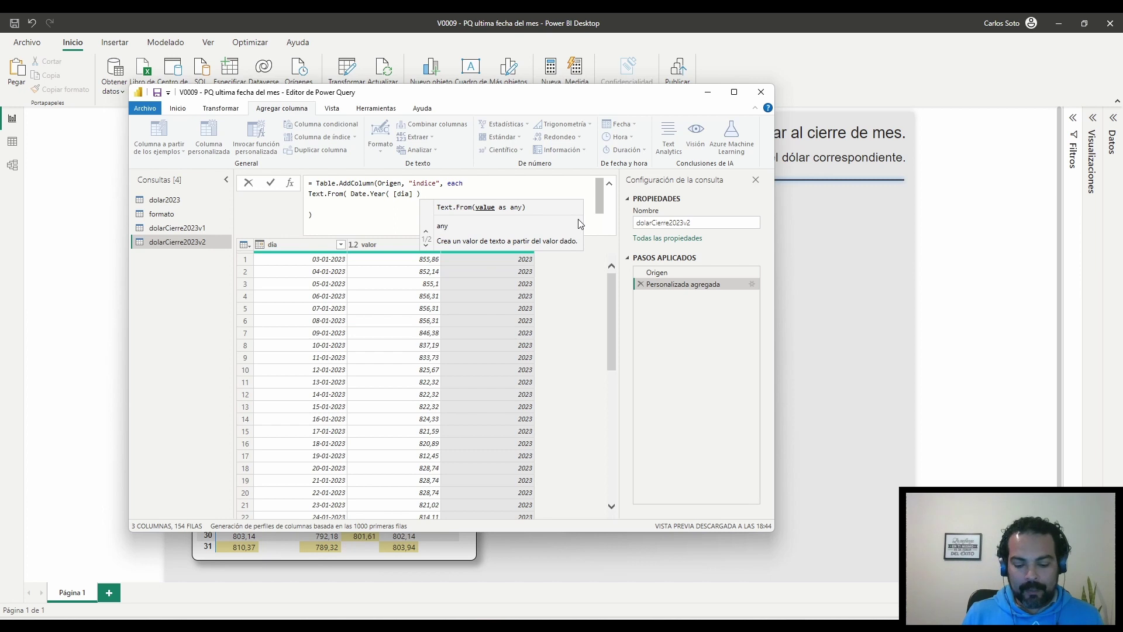
type(")")
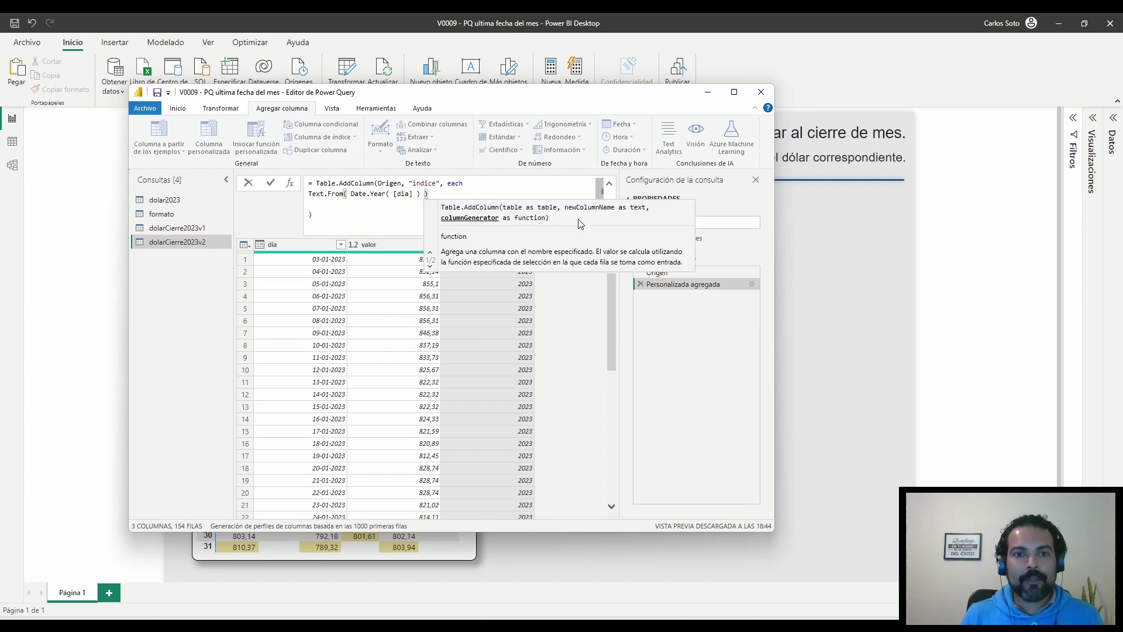
key("shift+Return")
key("Return")
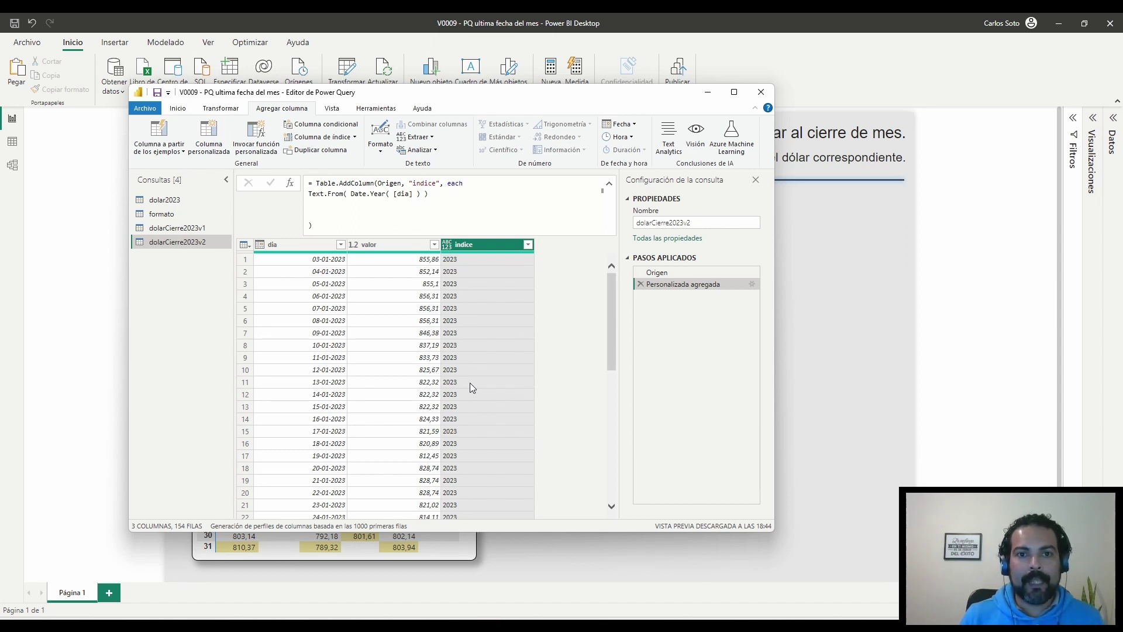
Enclose the Text.From expression in a Text.Combine( ) call, with its opening and closing parentheses on separate lines
left_click(597, 197)
key("Return")
type("Te")
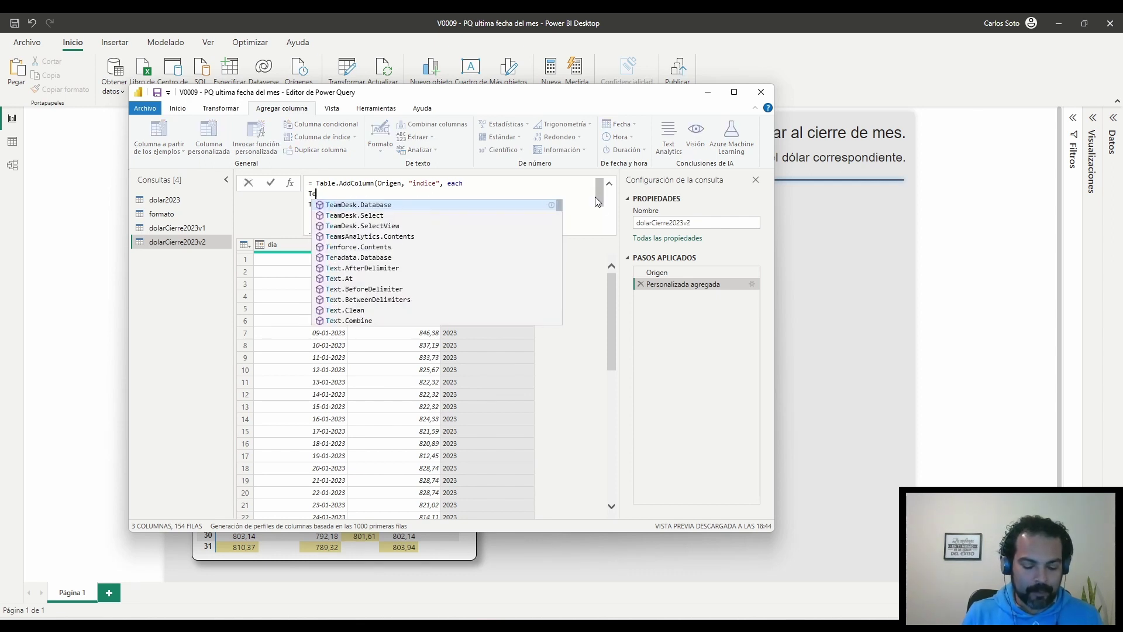
type("xt.Co")
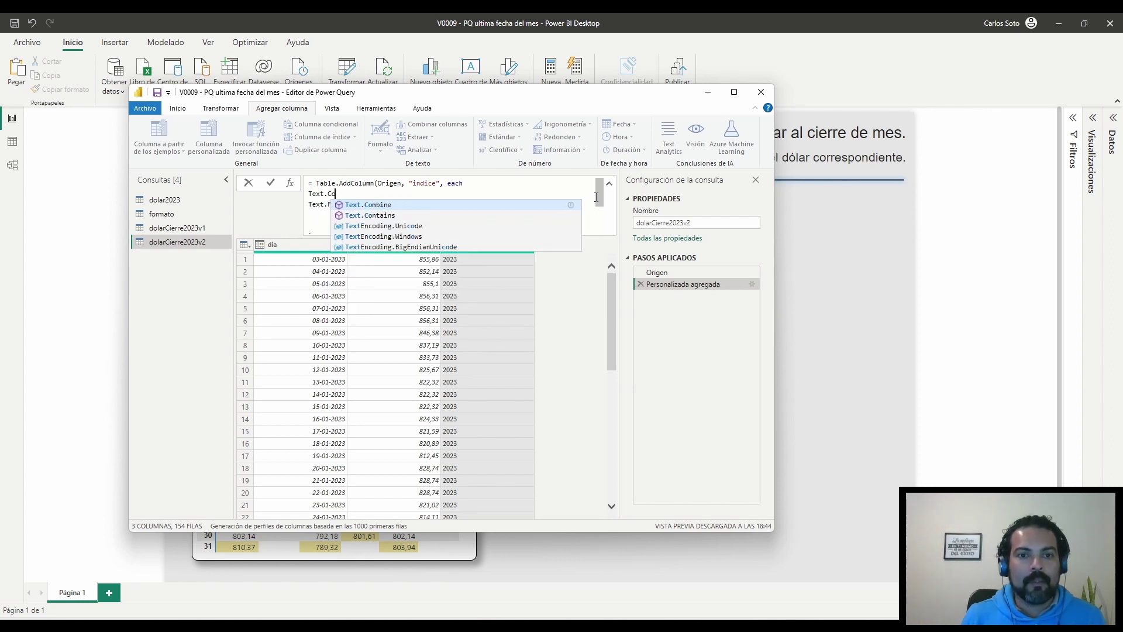
key("Tab")
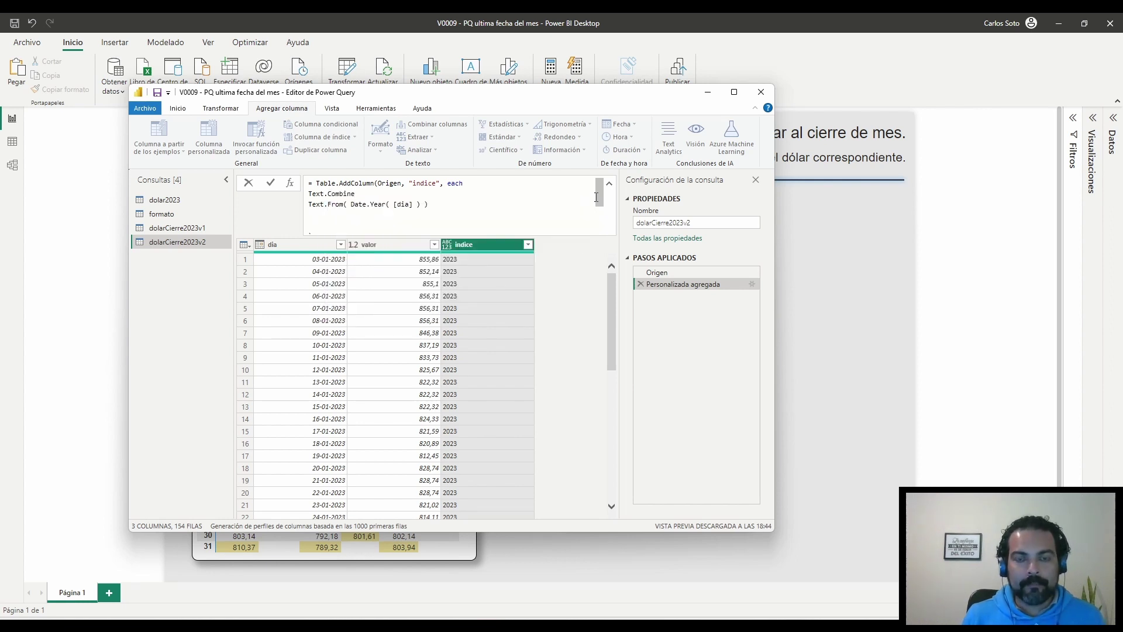
type("(")
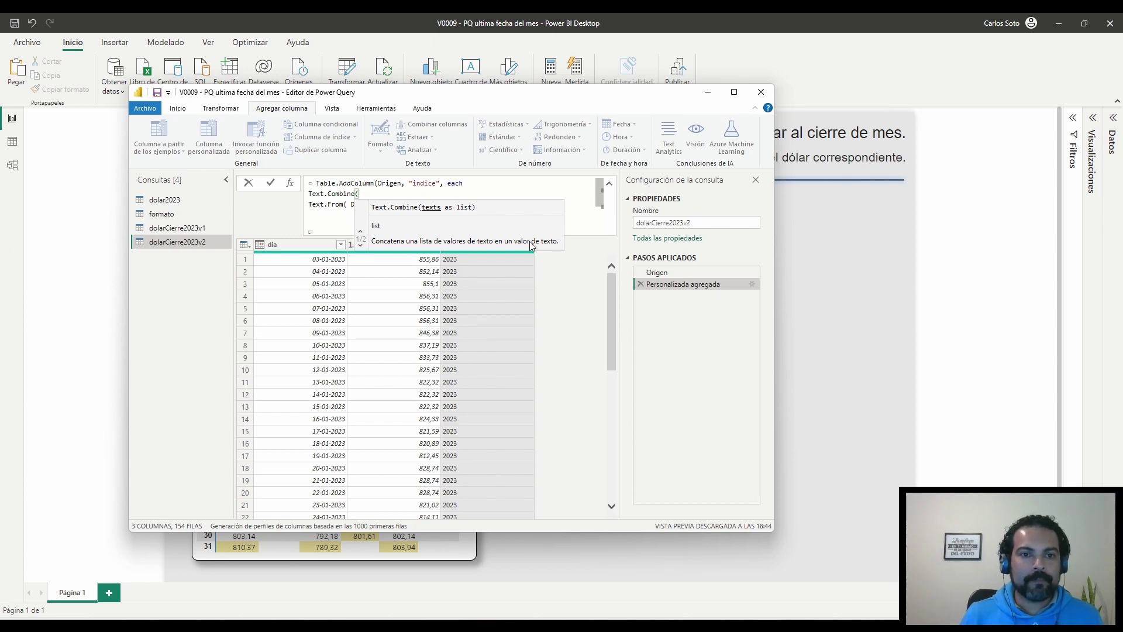
left_click(326, 223)
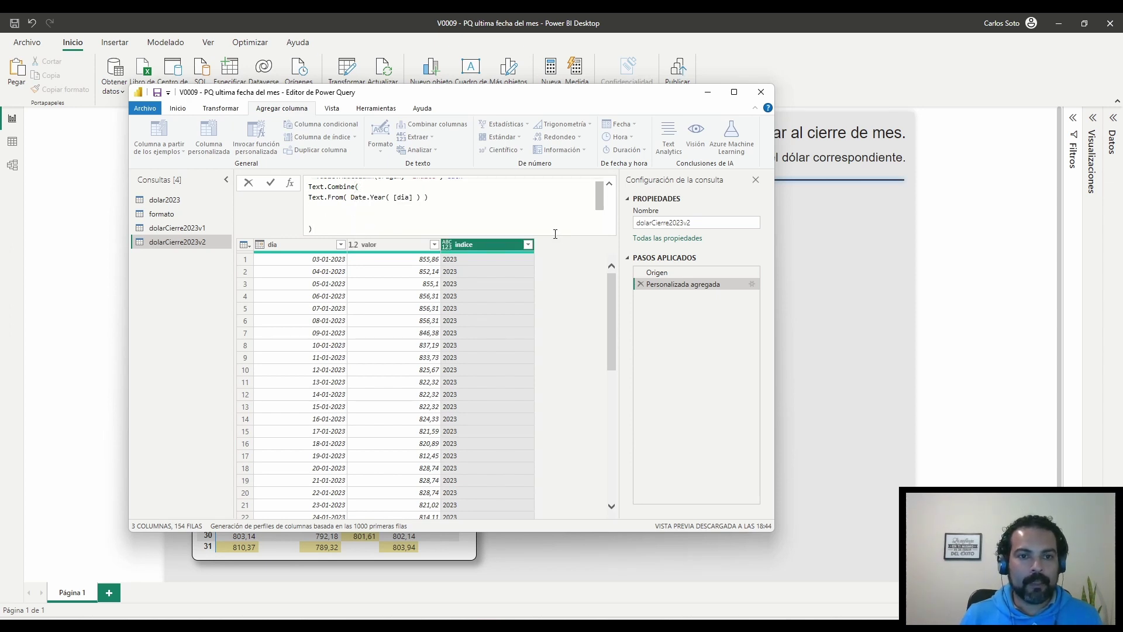
type(")")
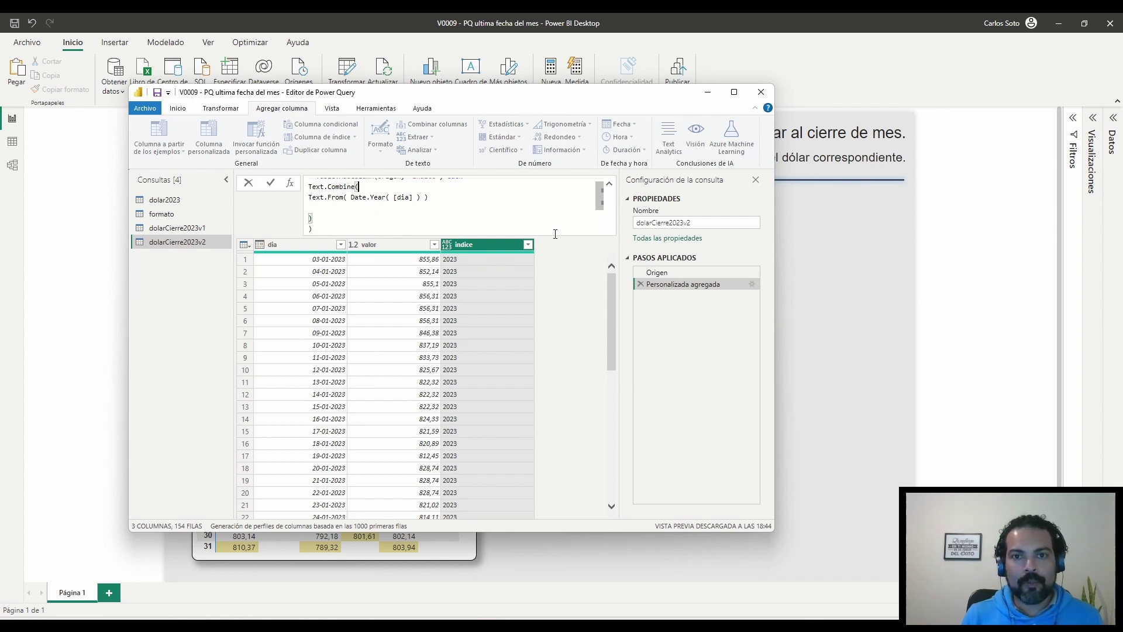
Make the Text.Combine argument a list enclosed in { } and indent the Text.From line inside it
type("{")
key("Down")
key("Down")
key("Down")
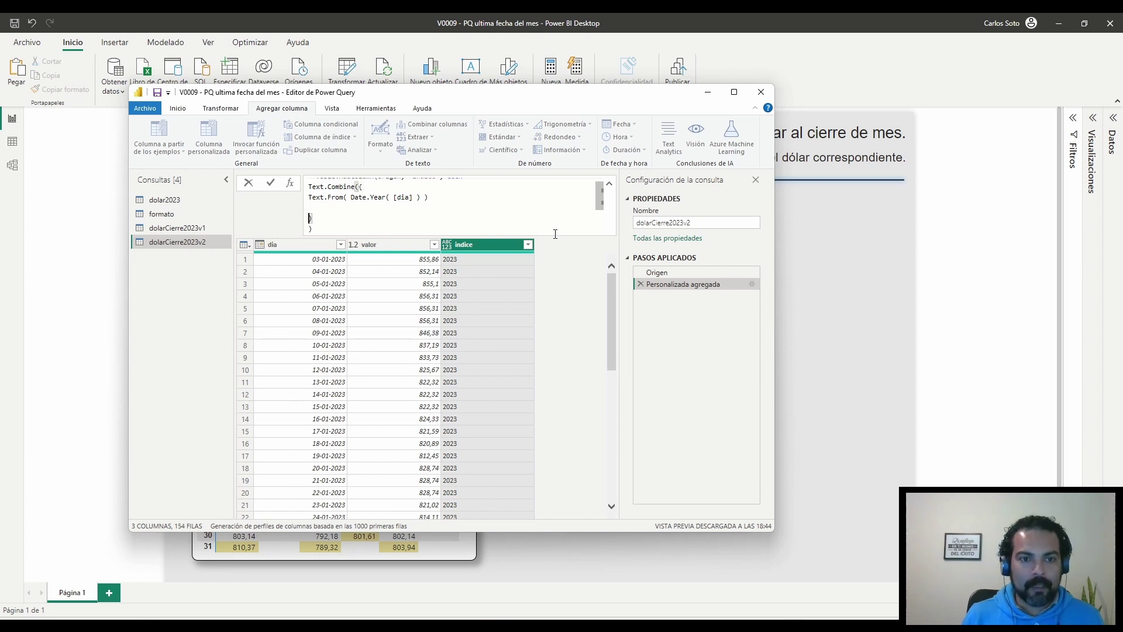
type("}")
key("Right")
key("Return")
key("Up")
key("shift+End")
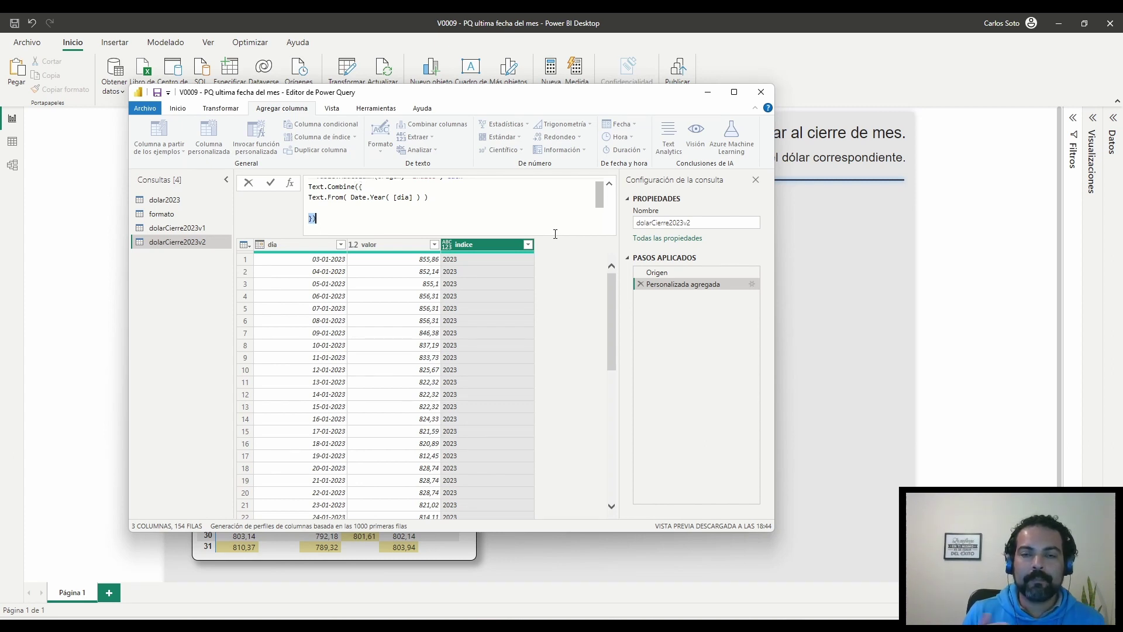
key("Up")
key("Up")
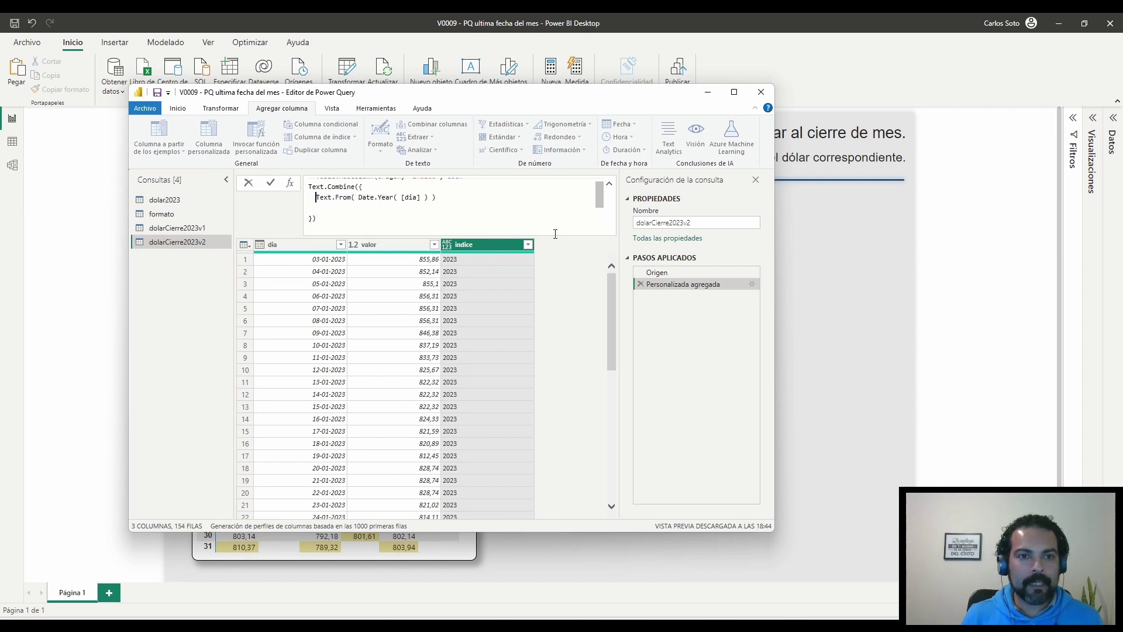
Add Text.From( Date.Month( [dia] )) as a second item of the Text.Combine list, on its own line, and apply the formula
key("End")
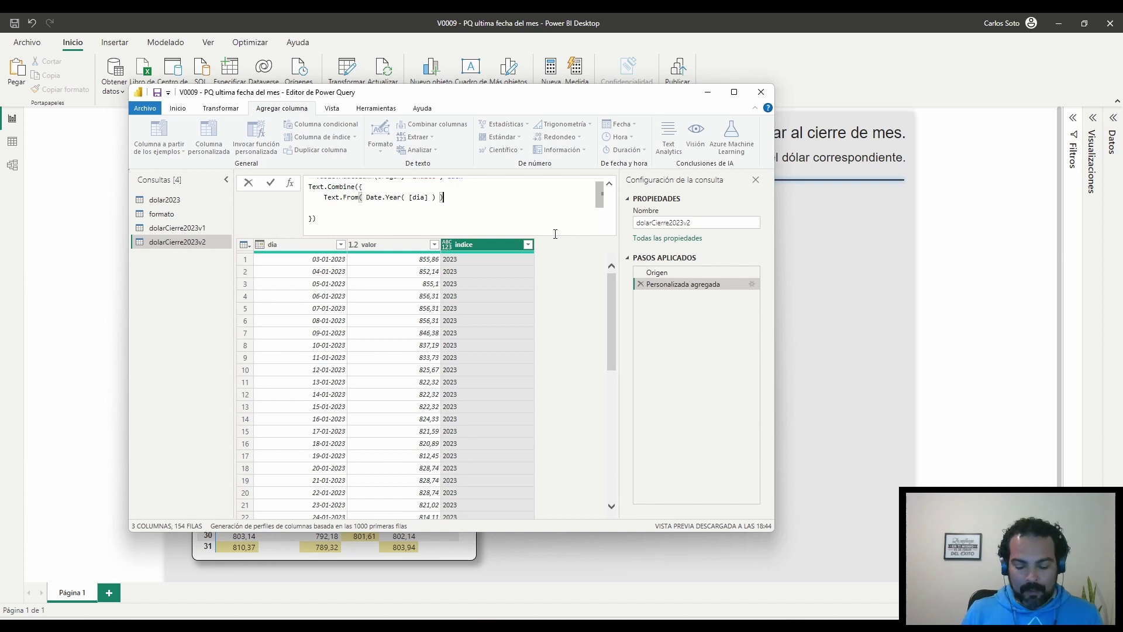
type(",")
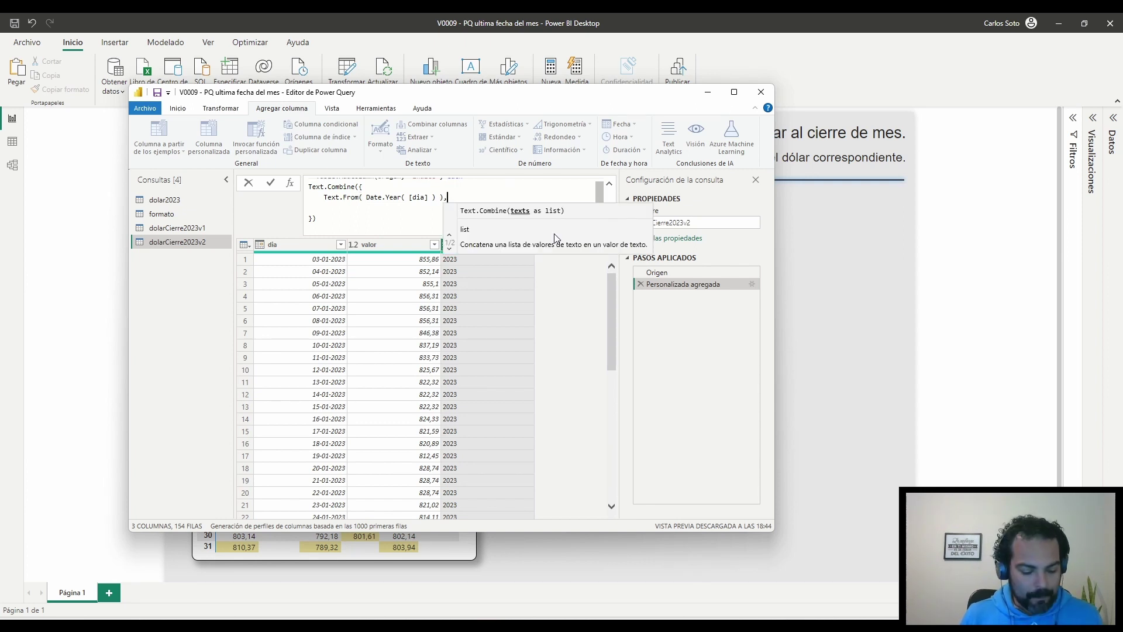
key("shift+Return")
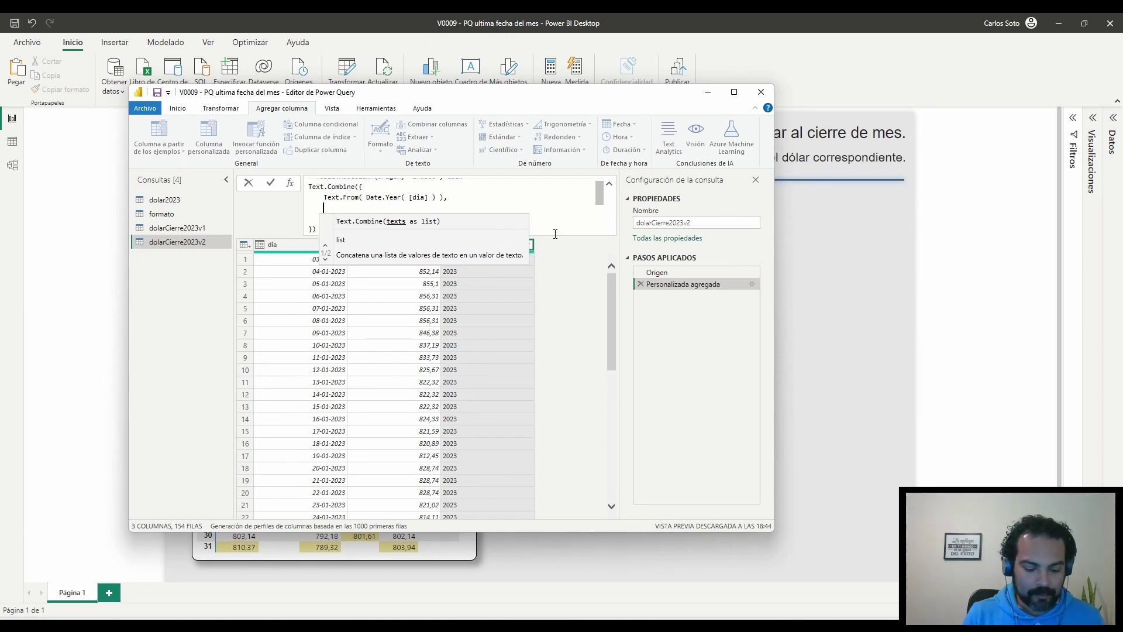
type("Text")
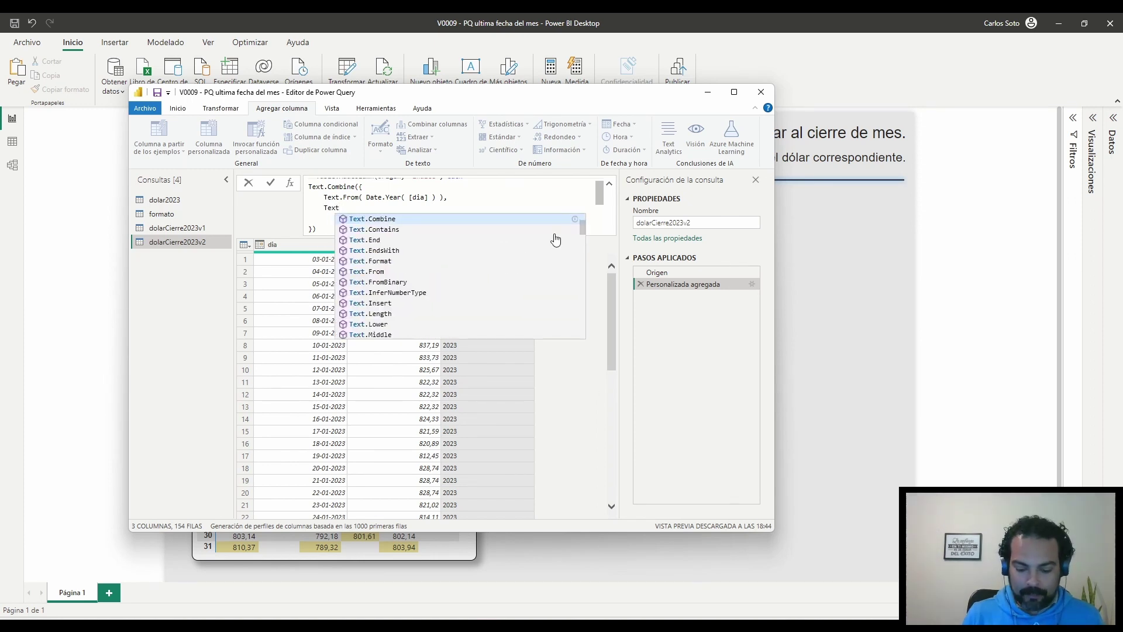
type(".From")
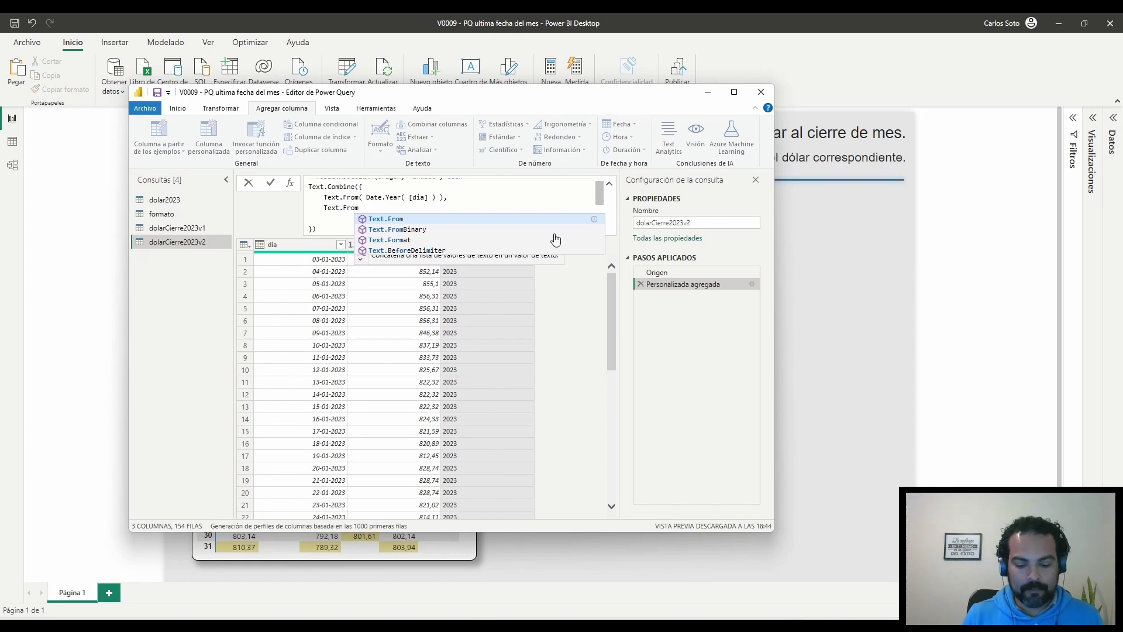
type("(")
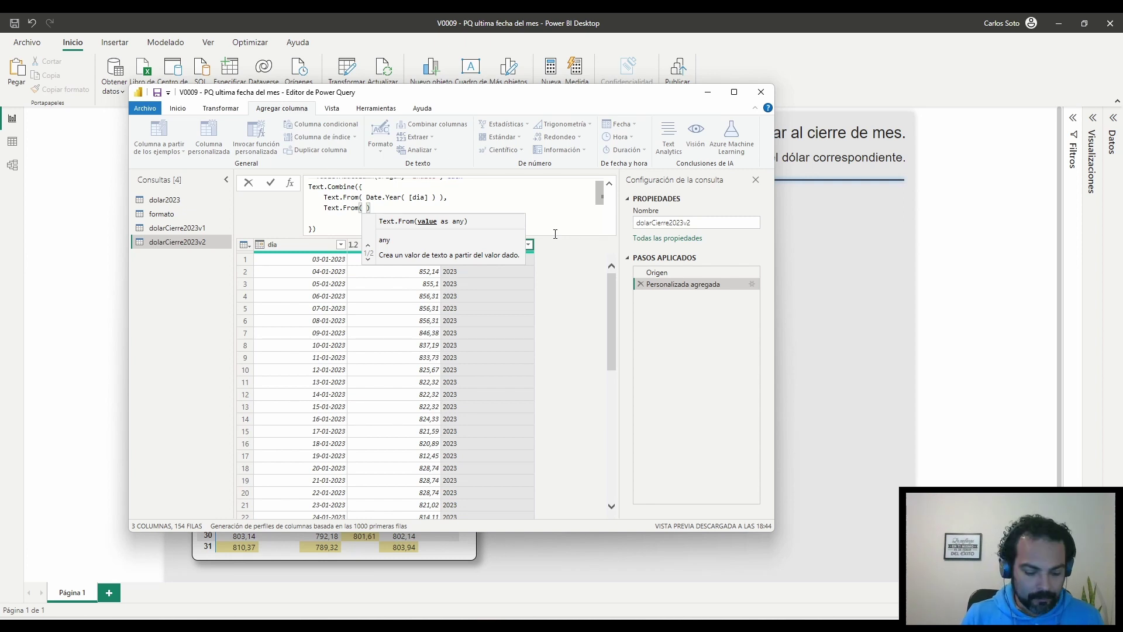
type("Date")
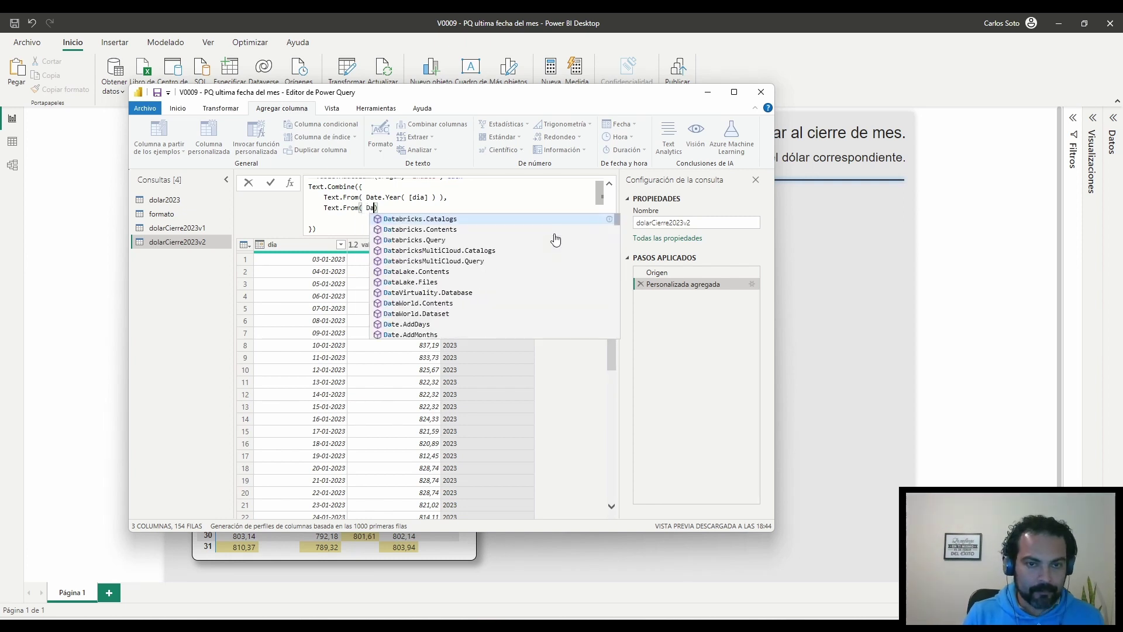
type(".Month")
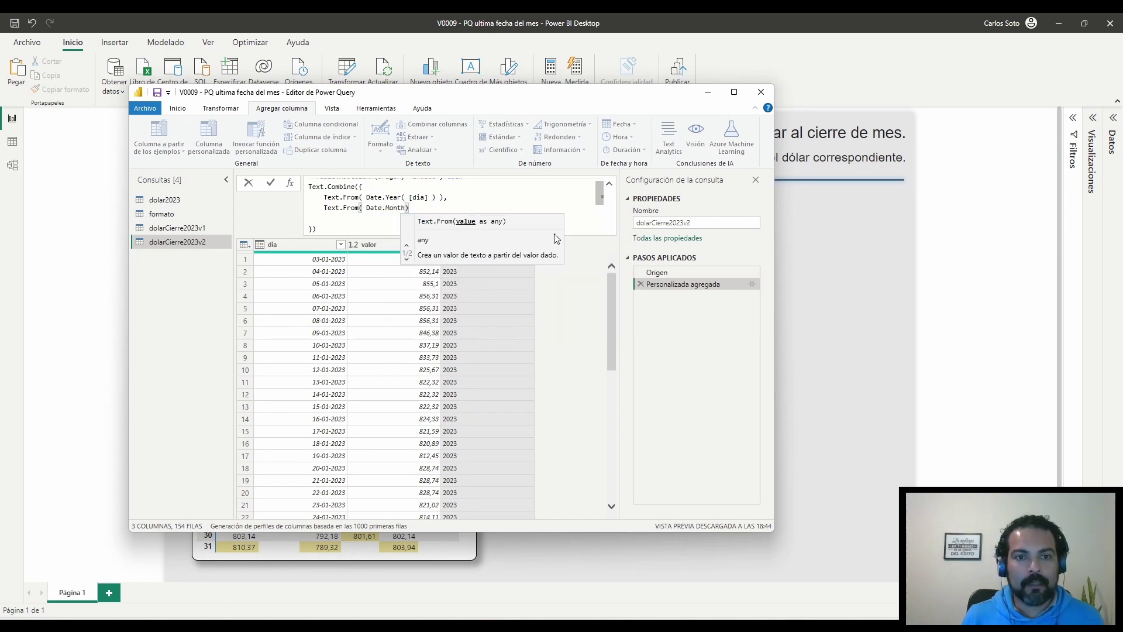
type("( [")
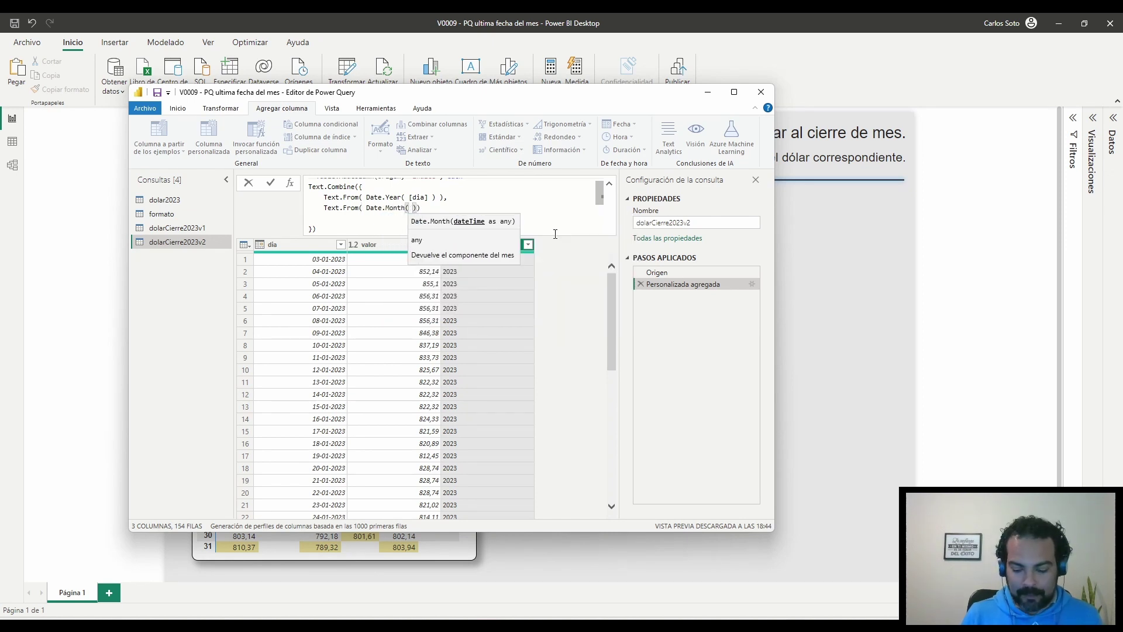
type("dia]")
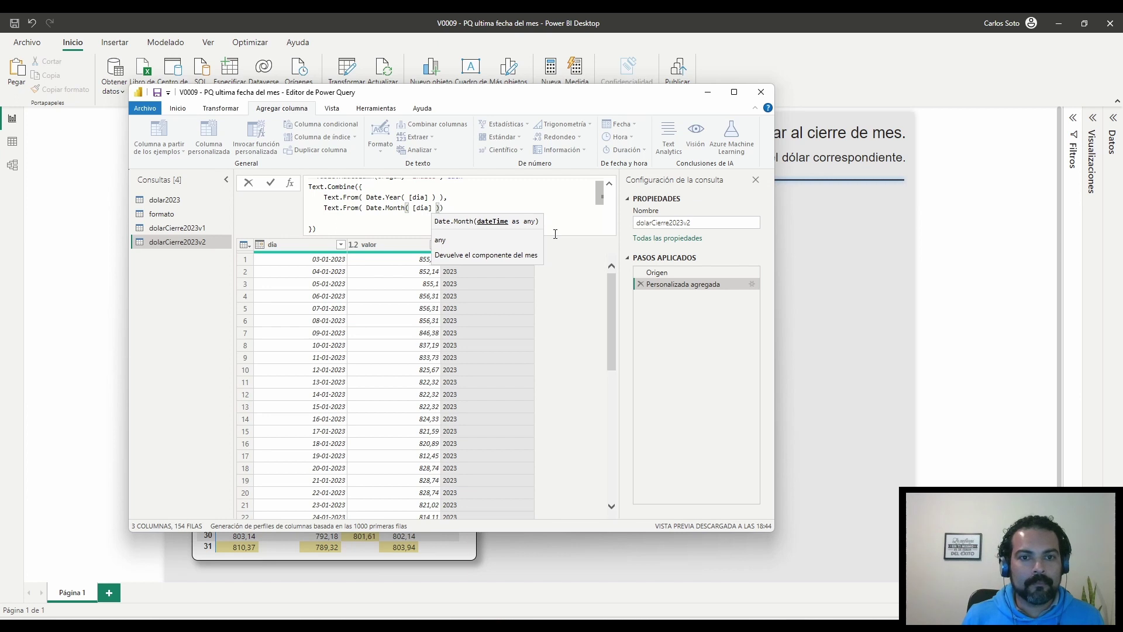
key("End")
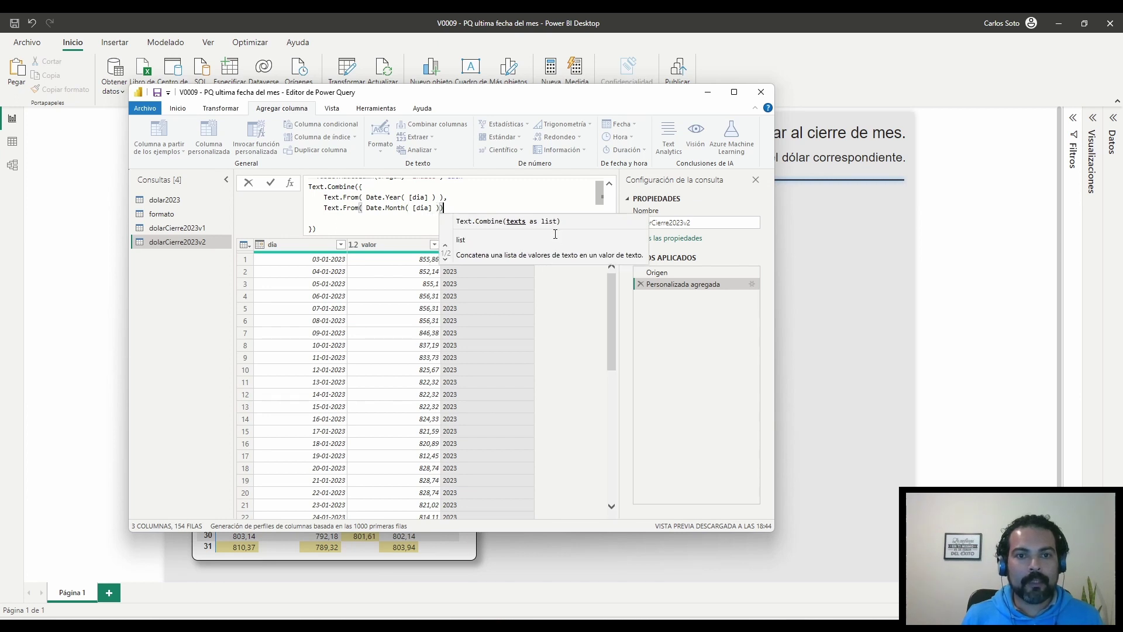
key("Escape")
key("Return")
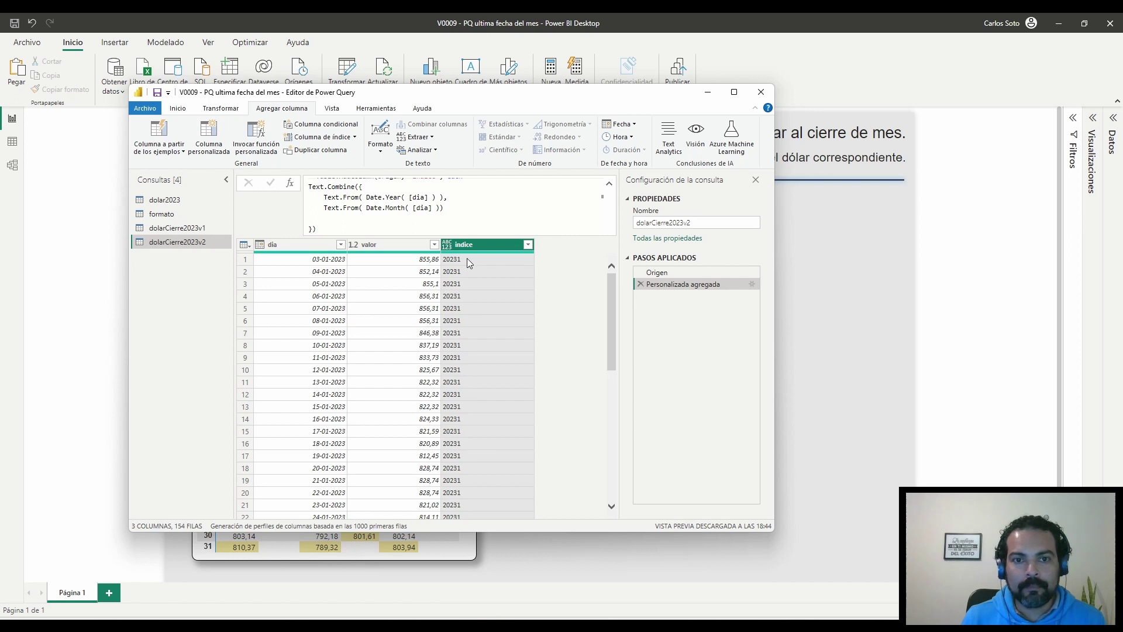
Insert Text.PadStart( directly before Text.From( Date.Month( [dia] )) in the indice formula
scroll(474, 357, "down", 4)
scroll(474, 356, "down", 8)
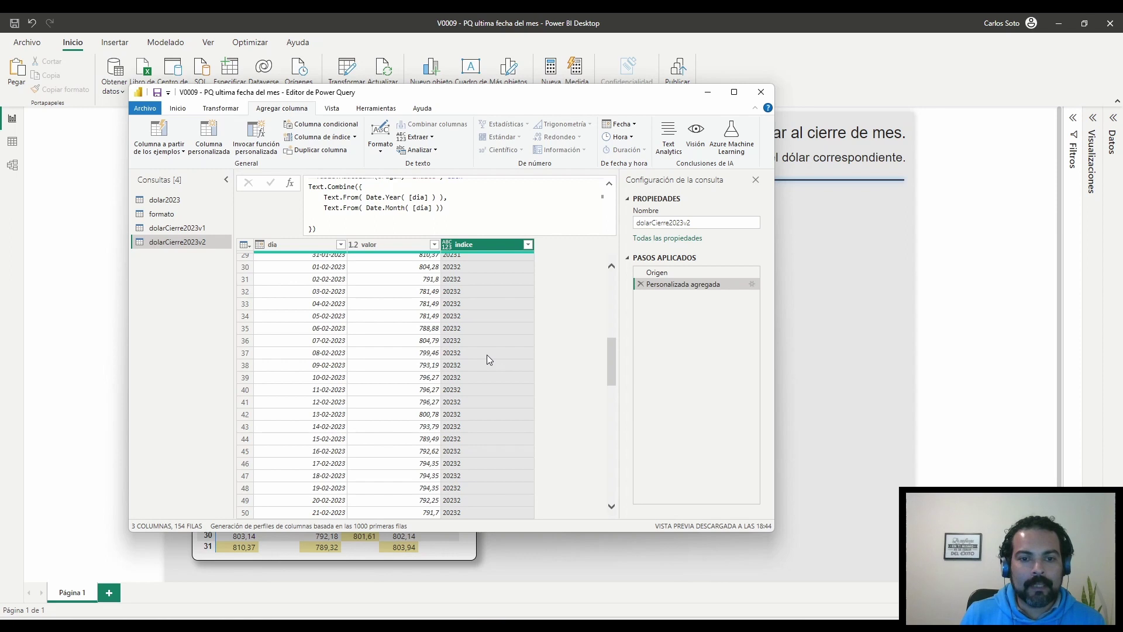
scroll(488, 353, "down", 1)
scroll(488, 353, "down", 2)
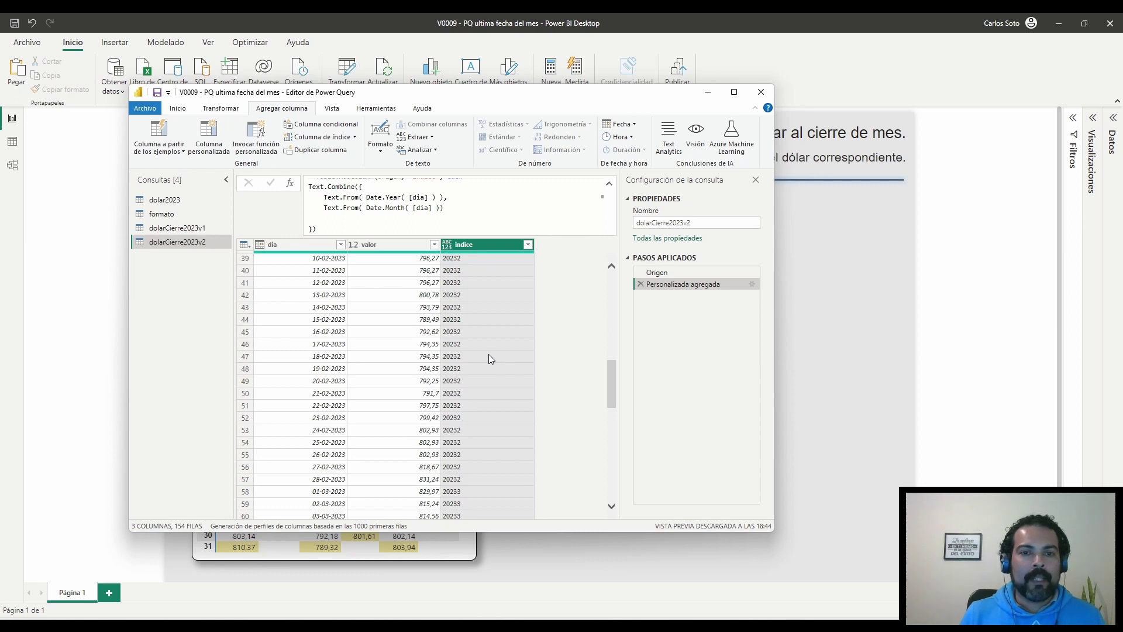
scroll(485, 330, "up", 3)
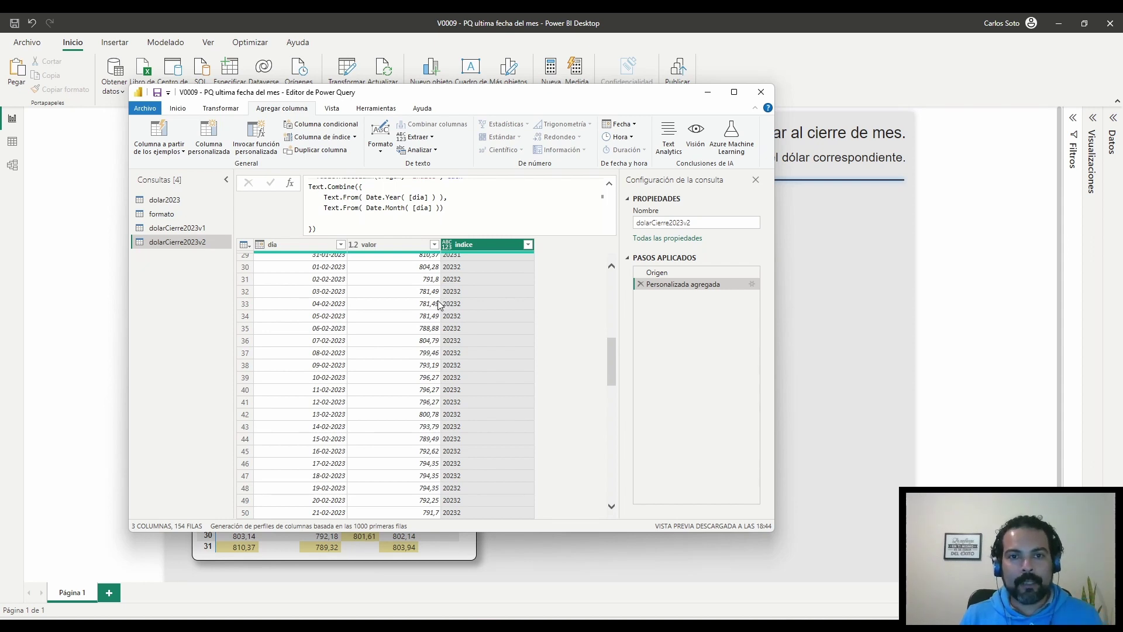
left_click(324, 208)
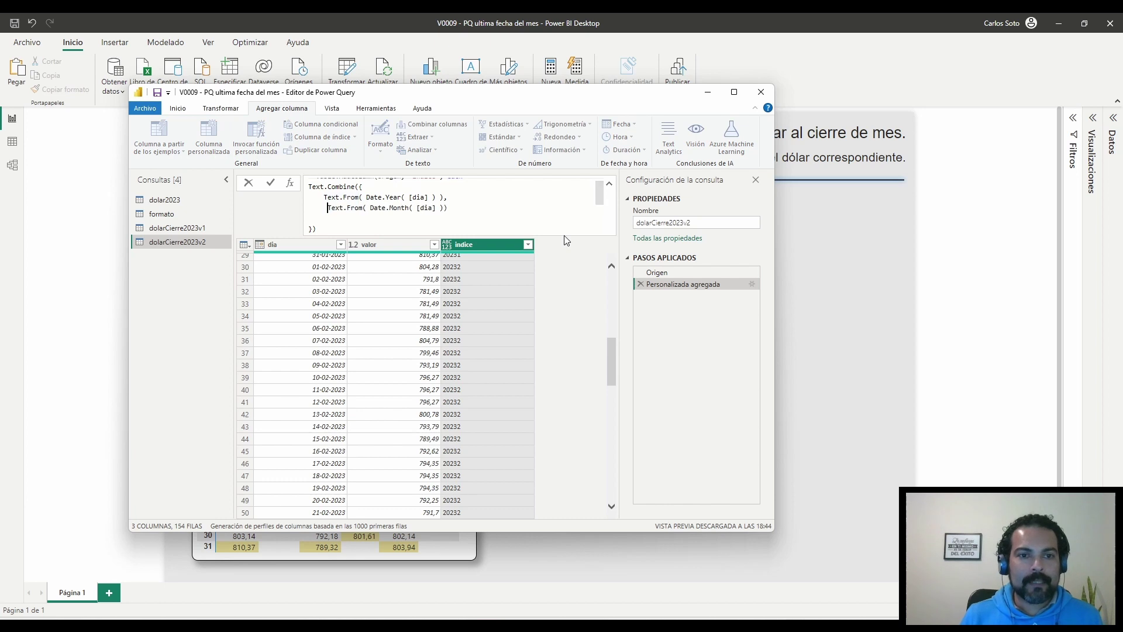
type("Text ")
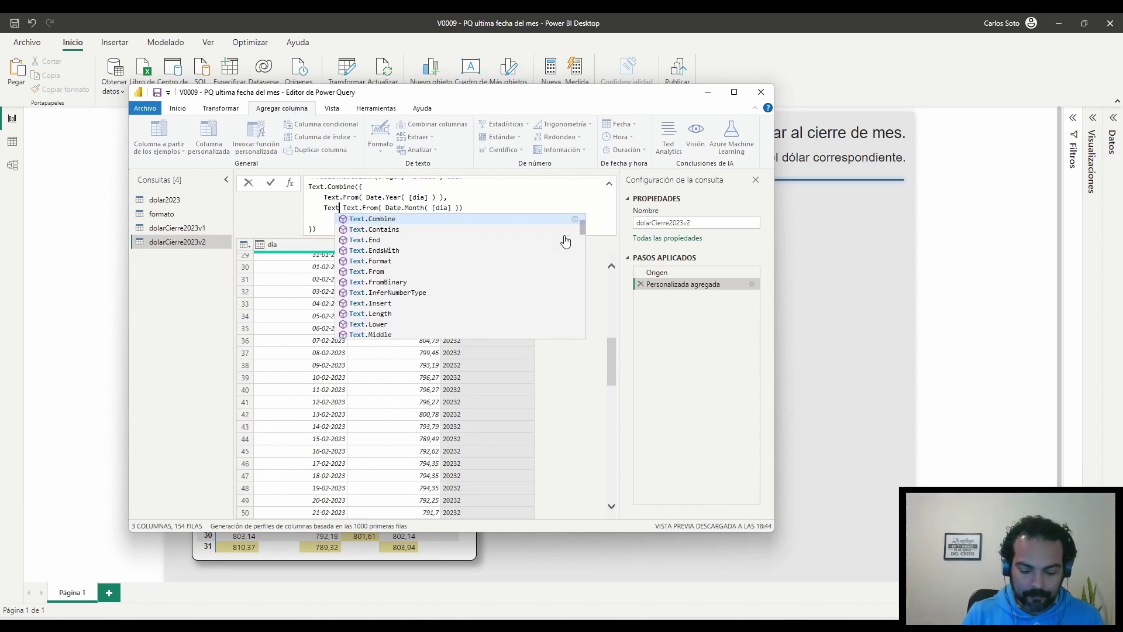
type(".pa")
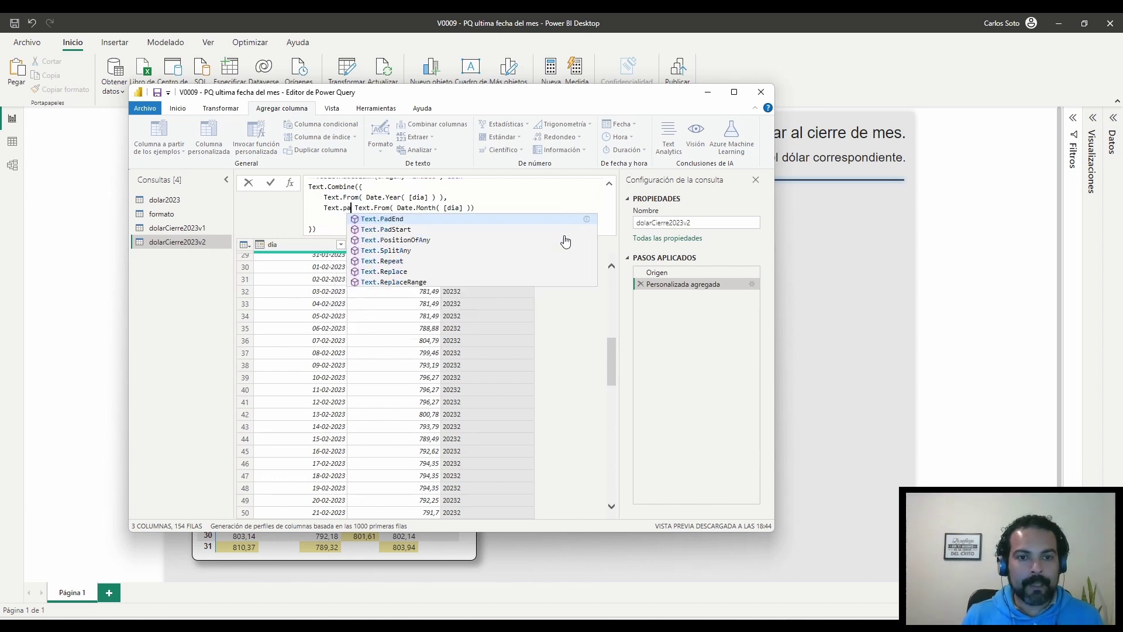
key("Down")
key("Tab")
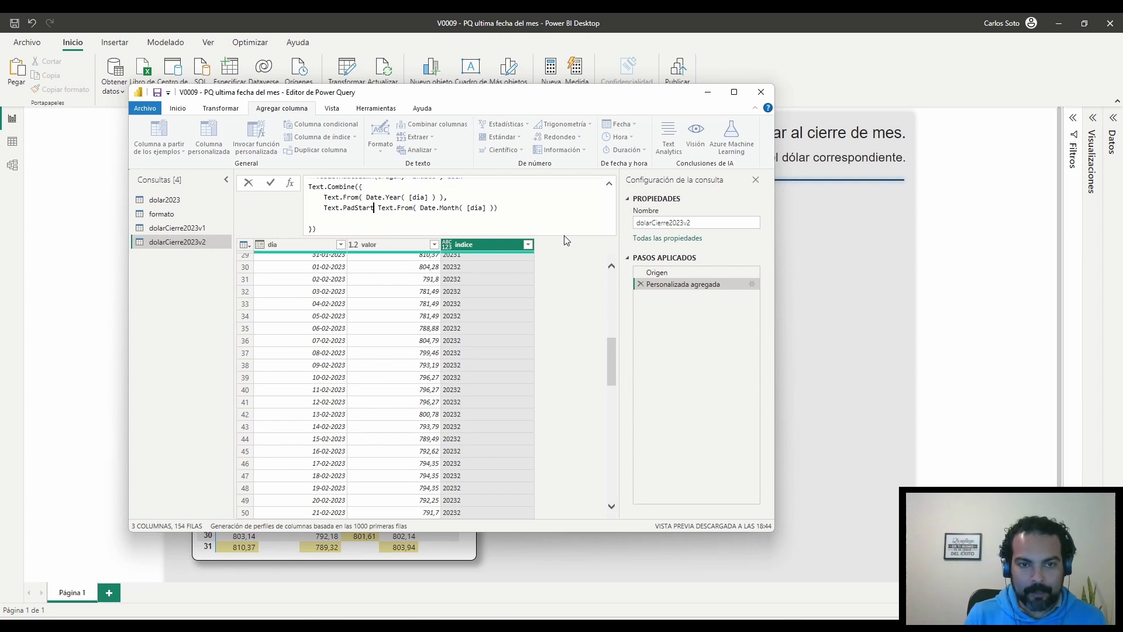
type("(")
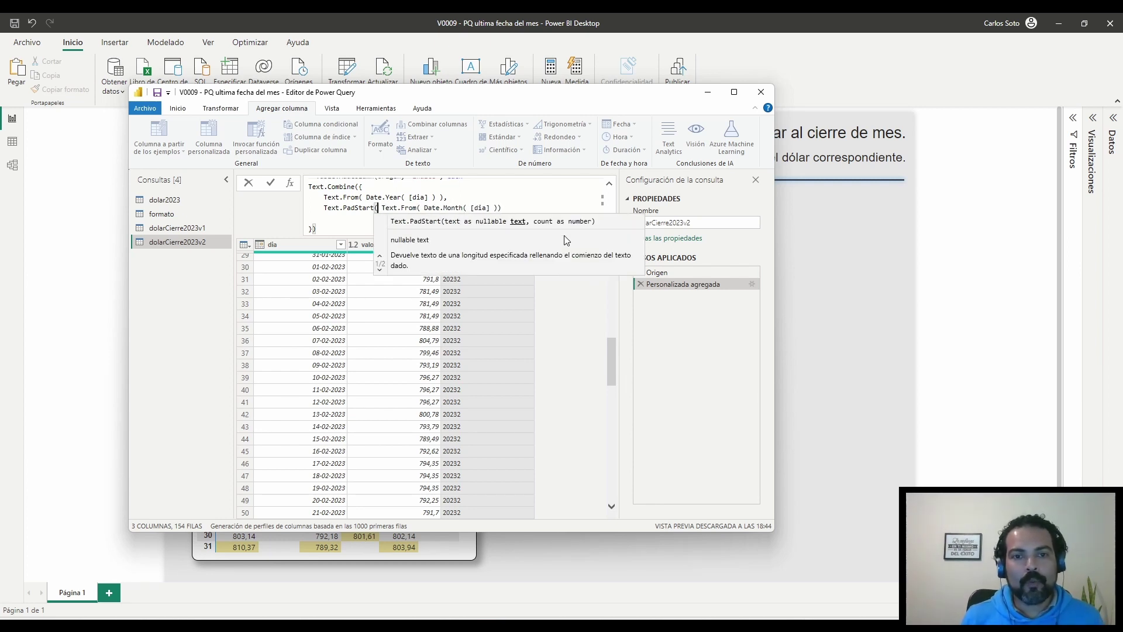
key("Delete")
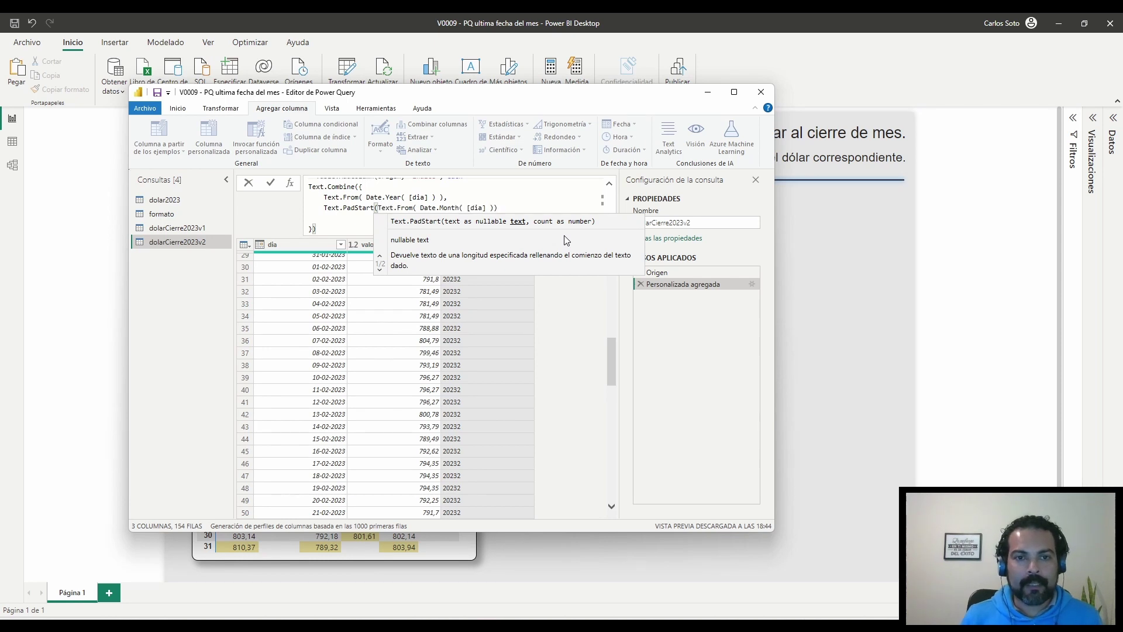
Complete Text.PadStart with a length of 2 and "0" as the padding character, close its parenthesis and apply the formula
key("shift+End")
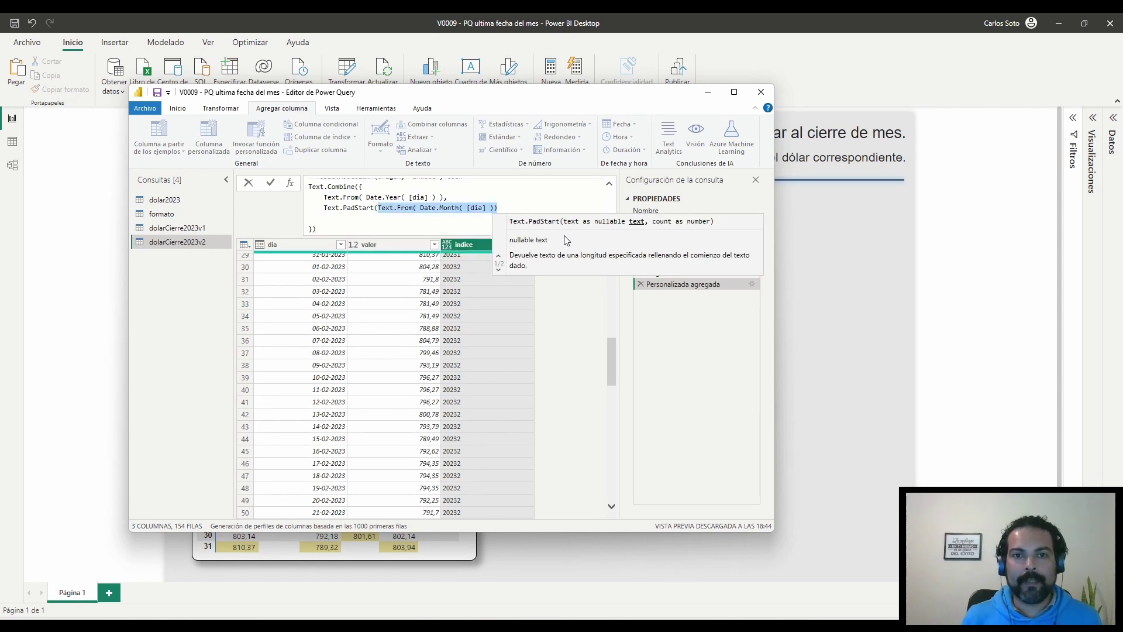
key("End")
type(",")
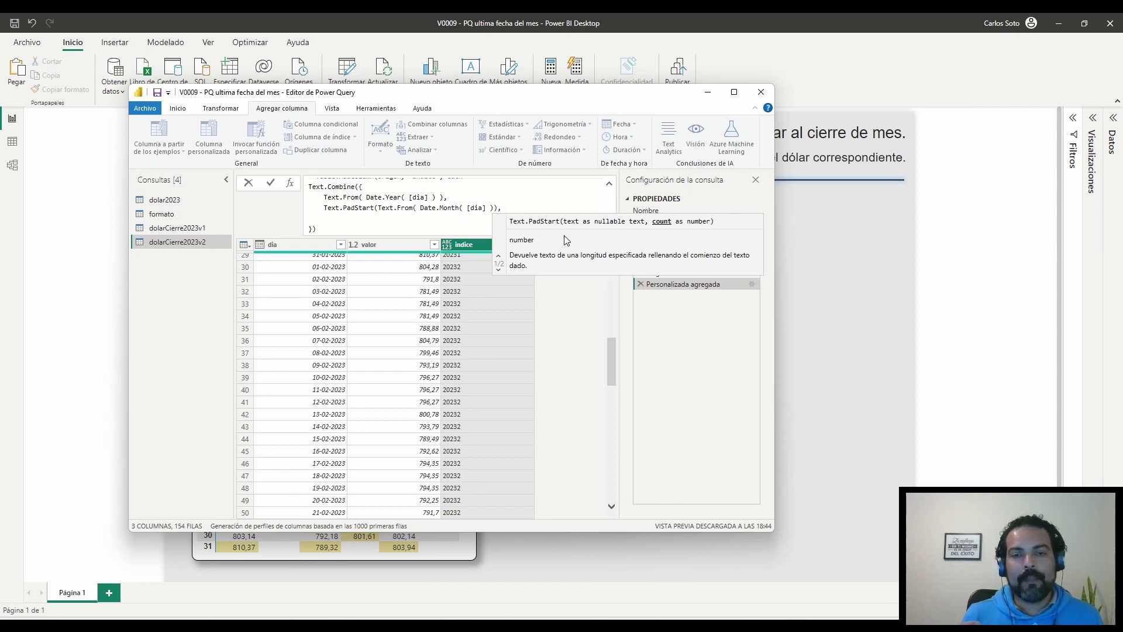
type(" 2, ")
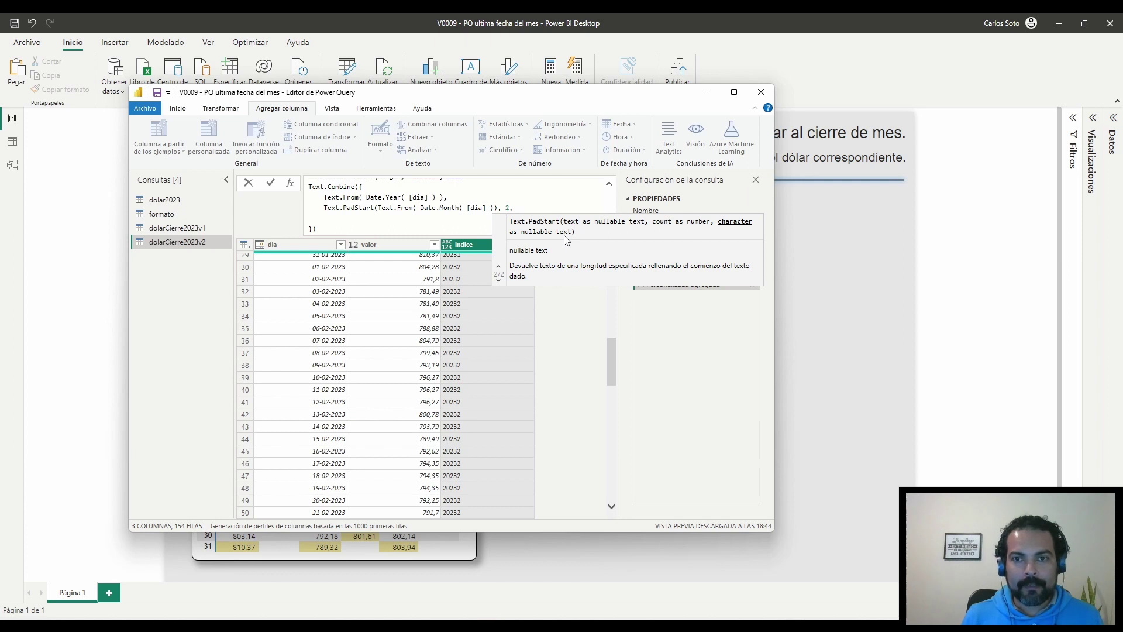
type("\"0")
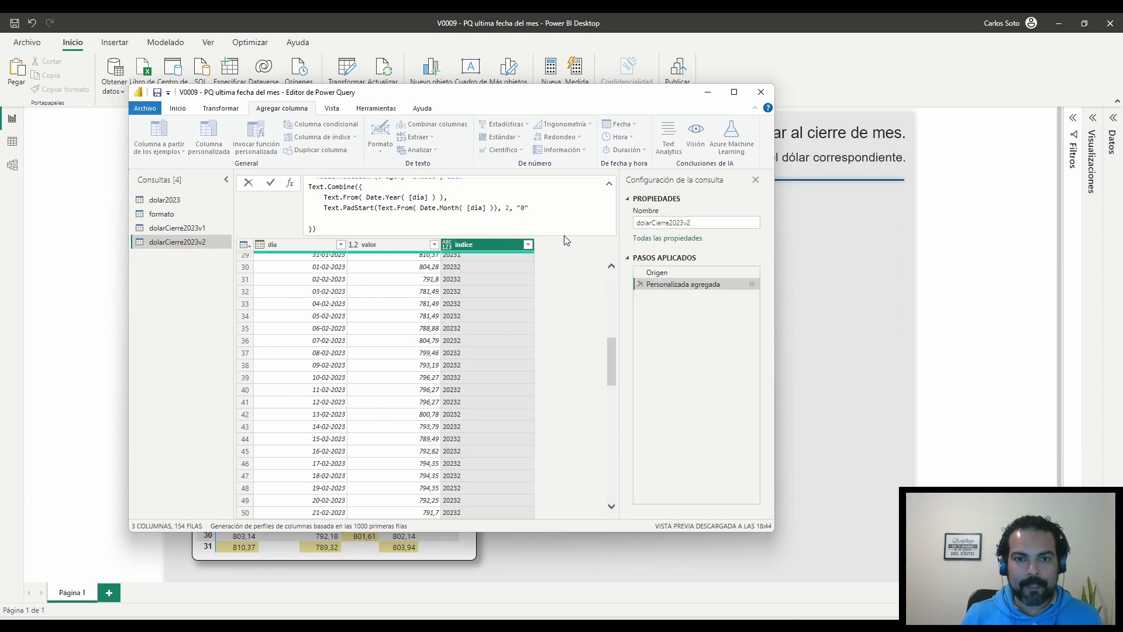
type("\"")
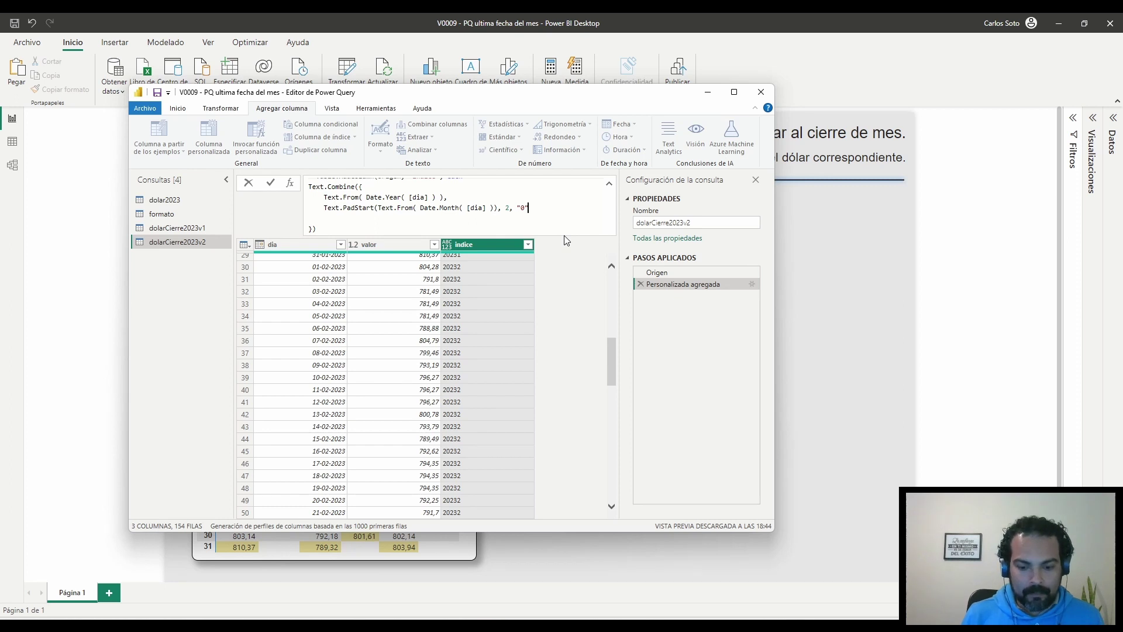
type(")")
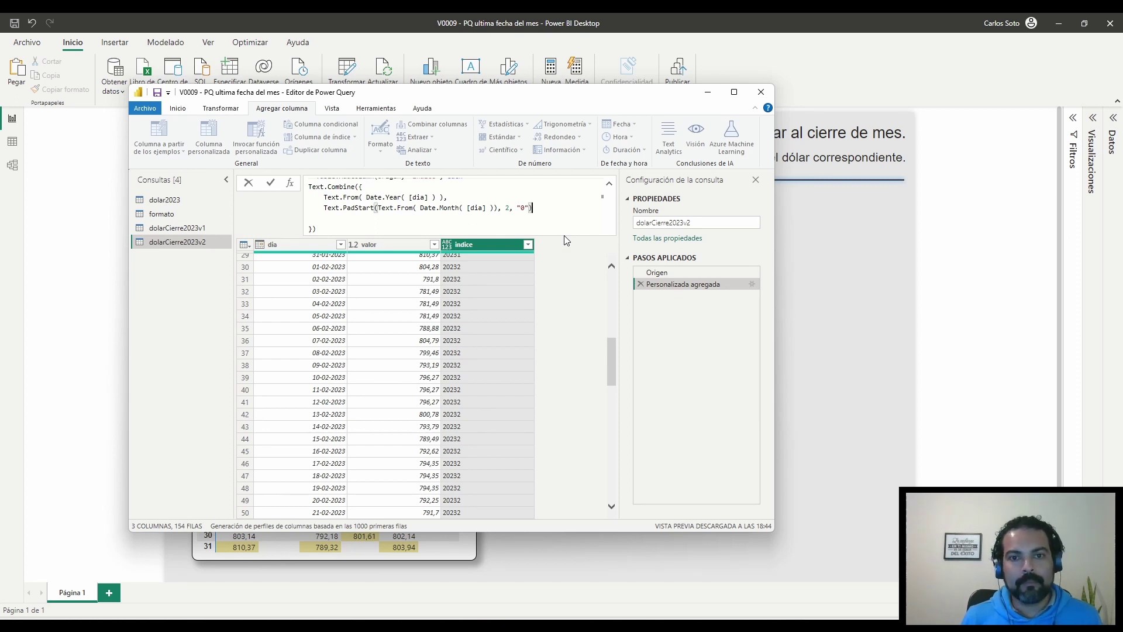
key("Return")
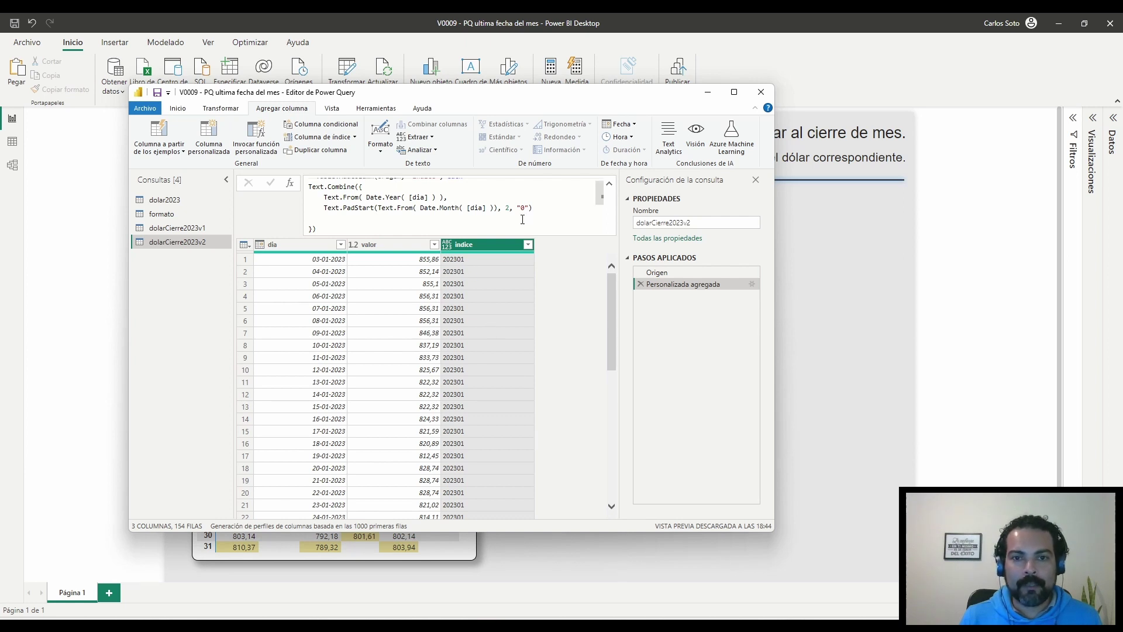
Try a Text.PadStart length of 5 in the indice formula, and restore the length to 2 and reapply it
left_click(506, 208)
key("Delete")
type("5")
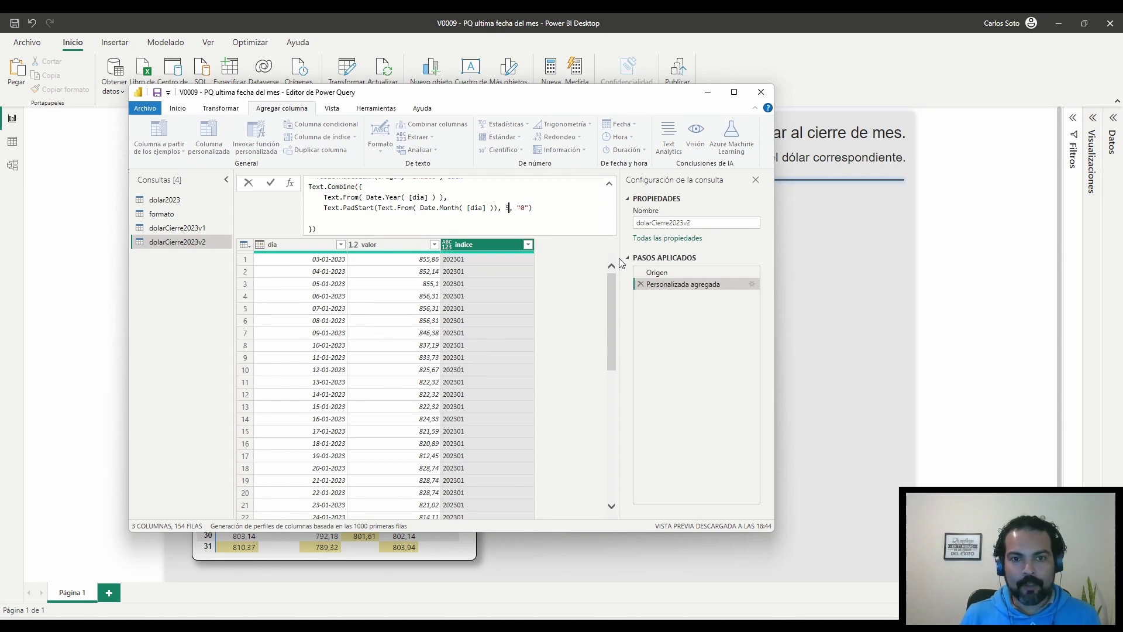
key("Return")
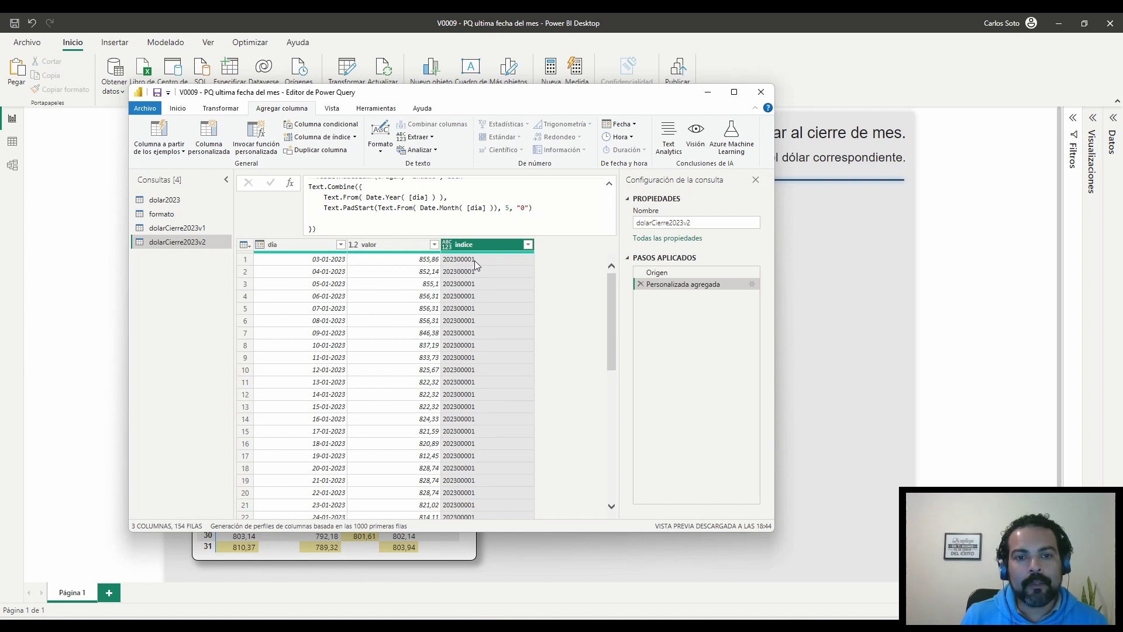
left_click(510, 208)
key("Return")
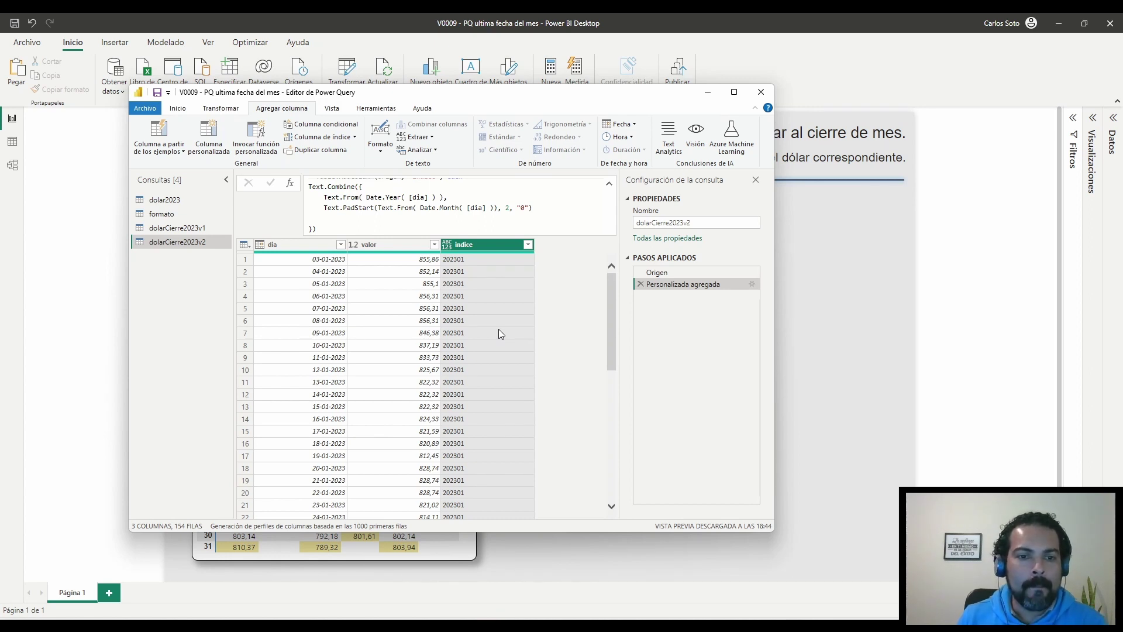
Group the rows by indice, with a new column named ultimo that takes the Máx. of dia
scroll(455, 343, "down", 4)
scroll(455, 345, "down", 1)
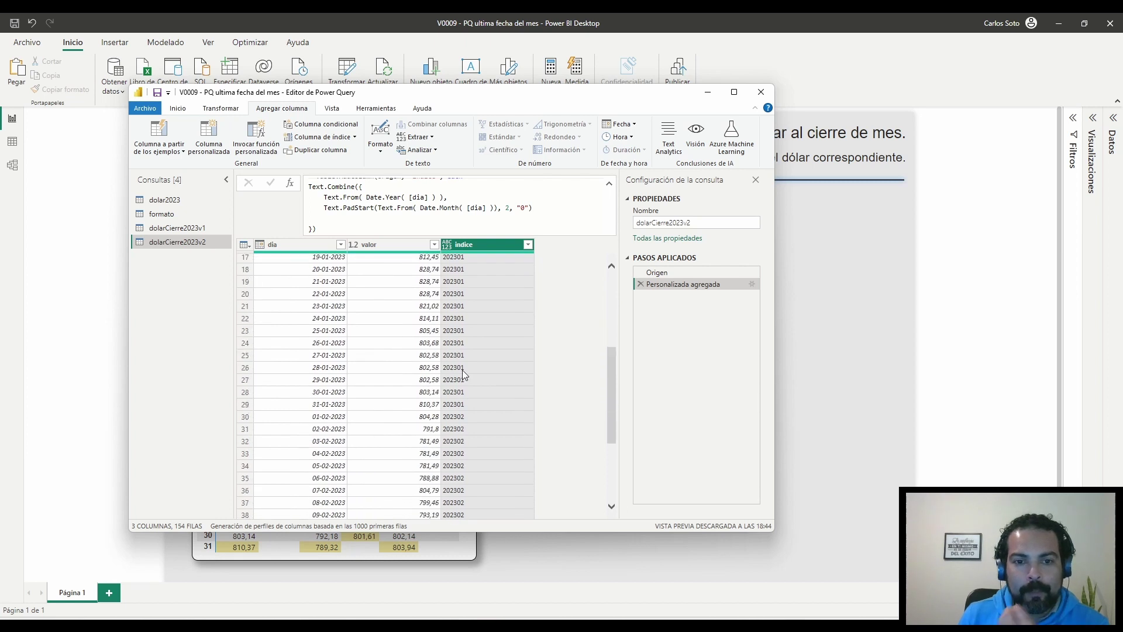
left_click(468, 404)
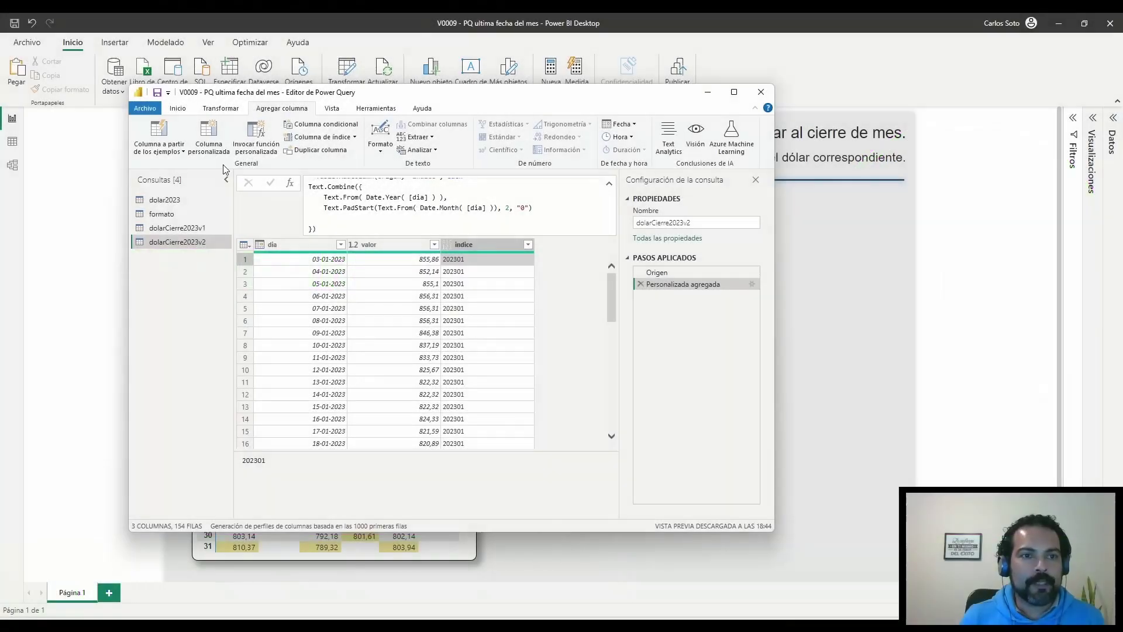
left_click(179, 110)
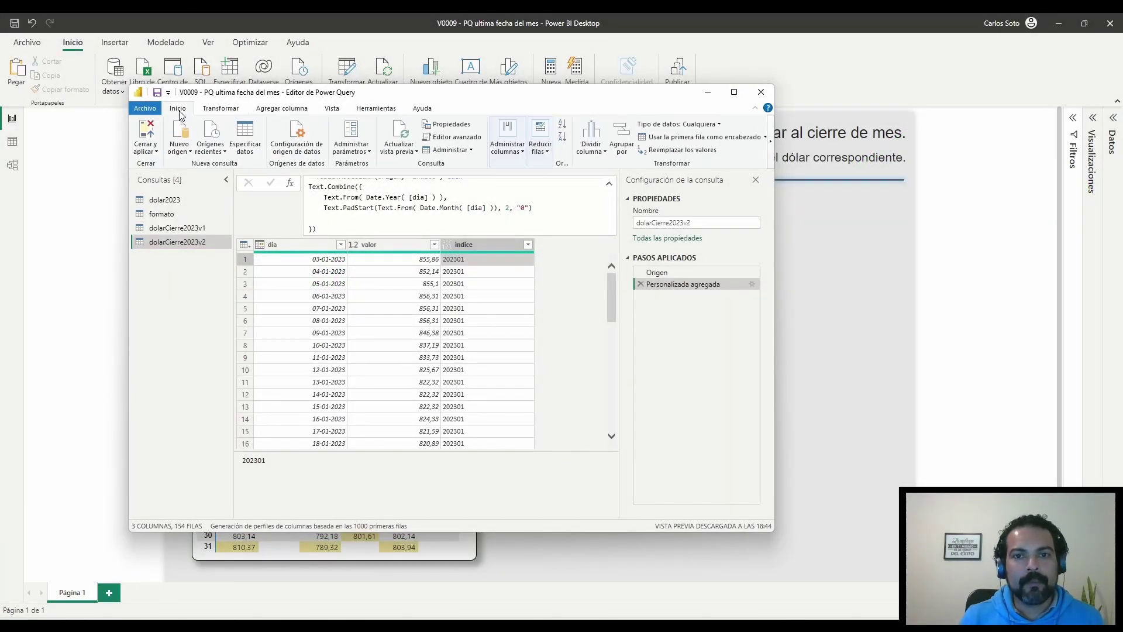
left_click(623, 141)
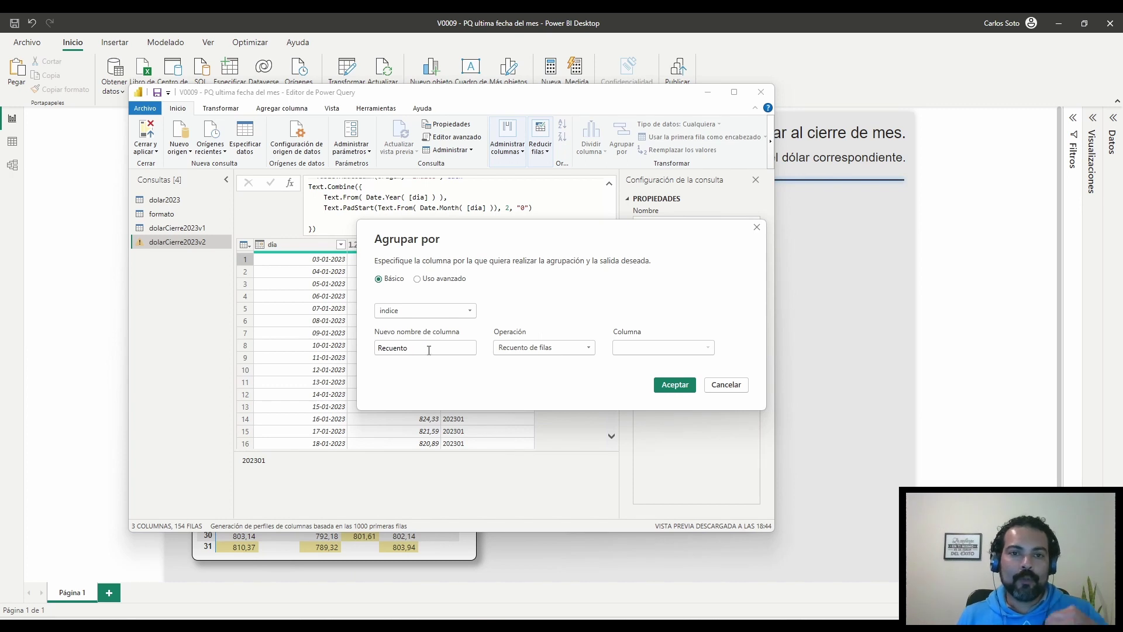
left_click_drag(426, 350, 347, 349)
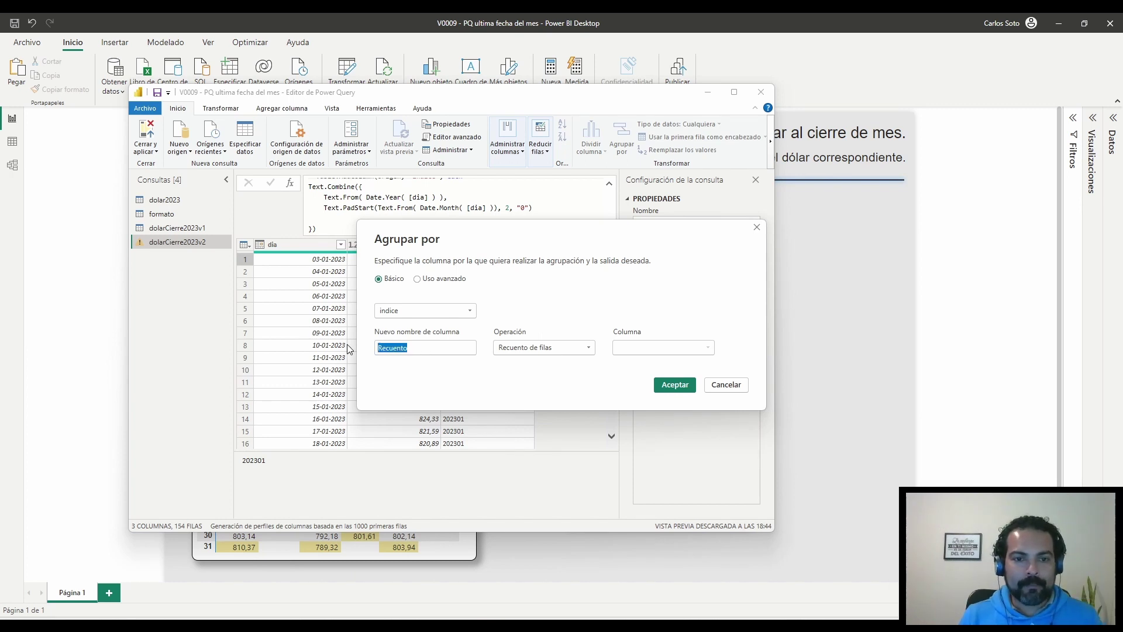
type("ultimo")
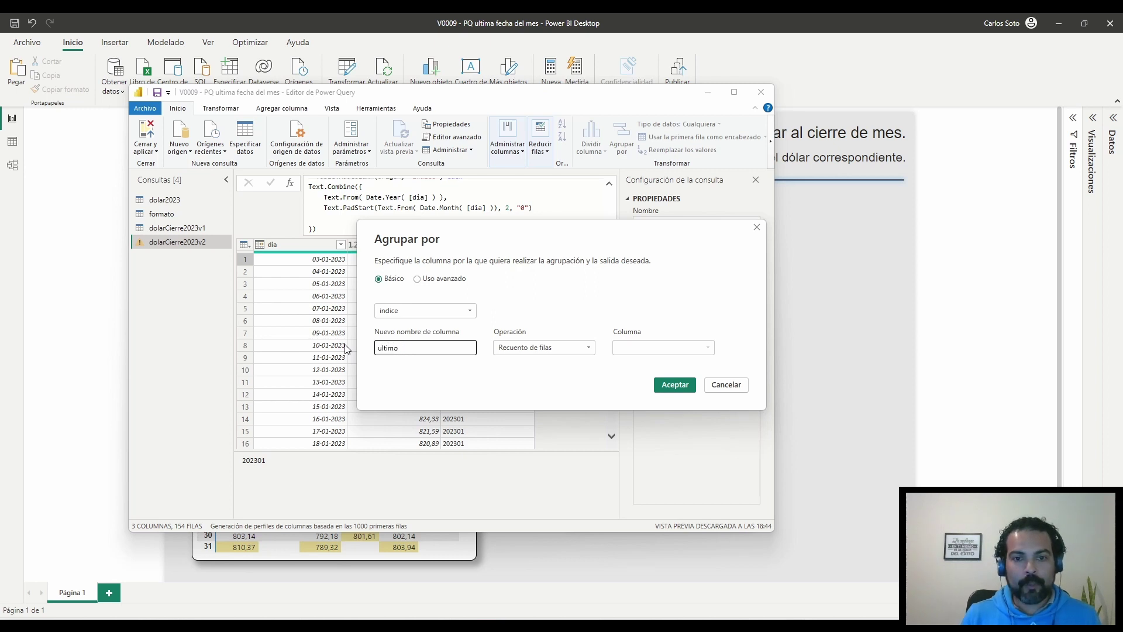
left_click(562, 350)
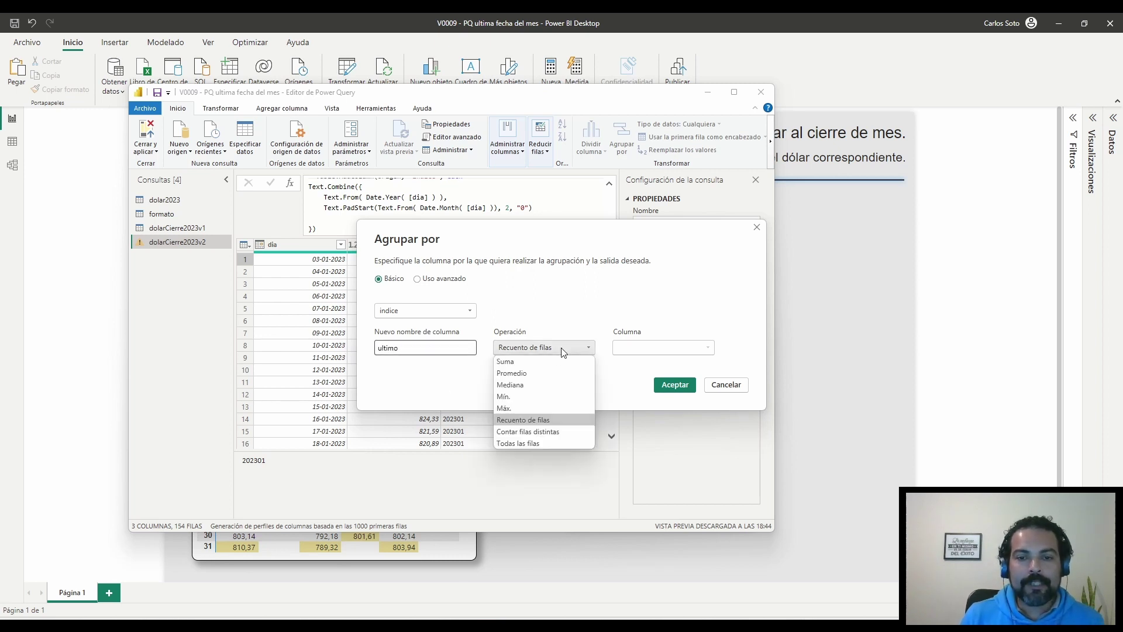
left_click(524, 408)
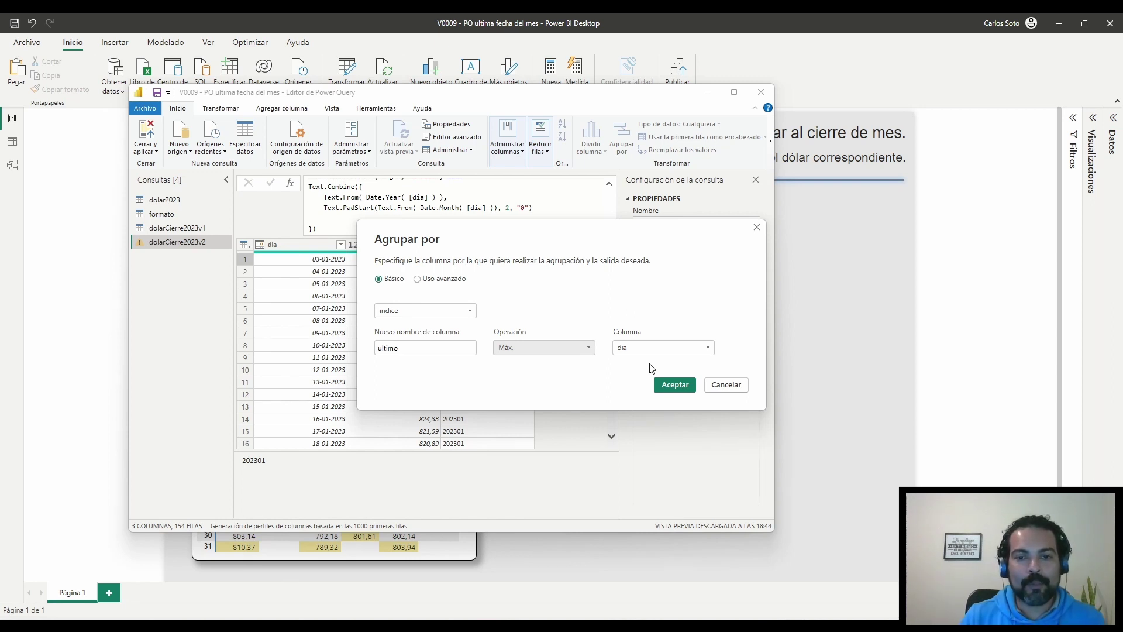
left_click(672, 385)
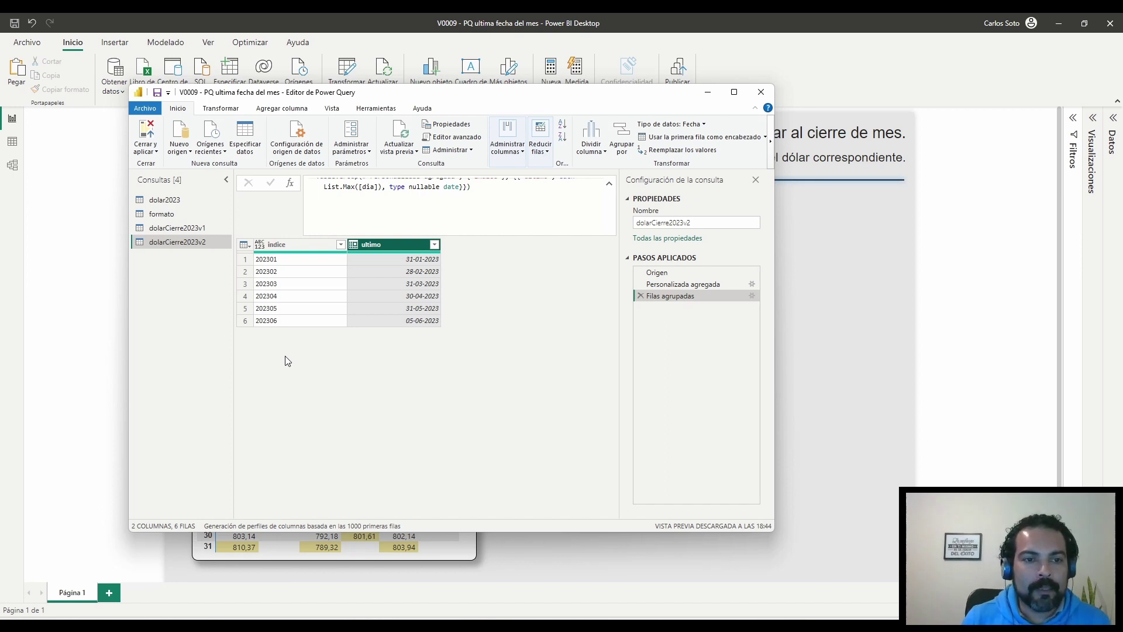
Examine each month's indice value and its ultimo date in the grouped table
left_click(283, 261)
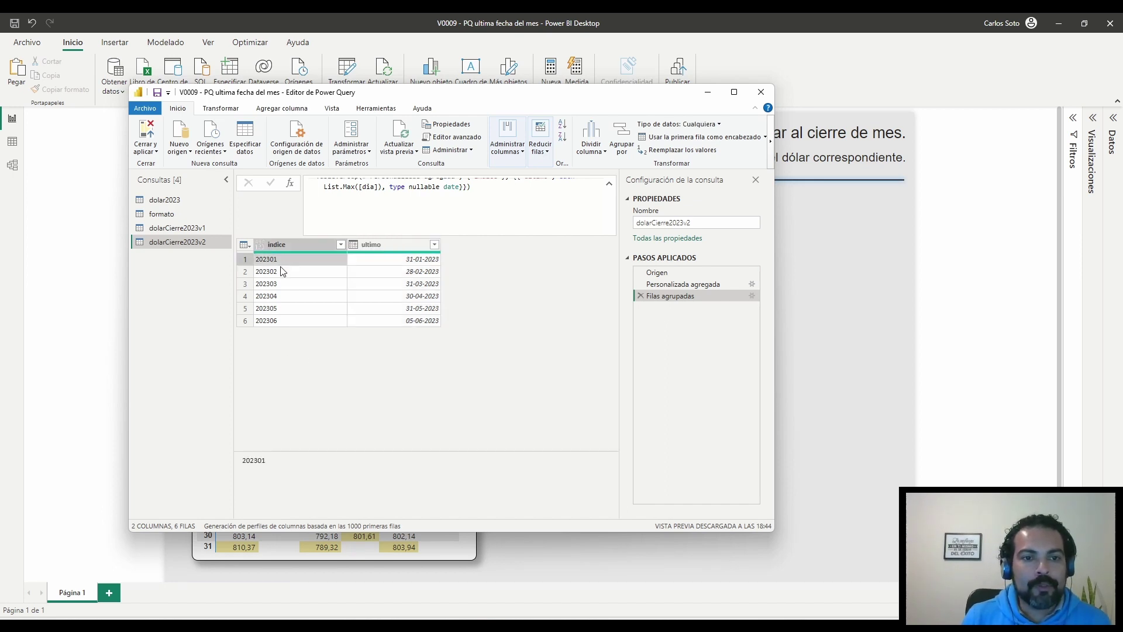
left_click(282, 272)
left_click(282, 285)
left_click(282, 295)
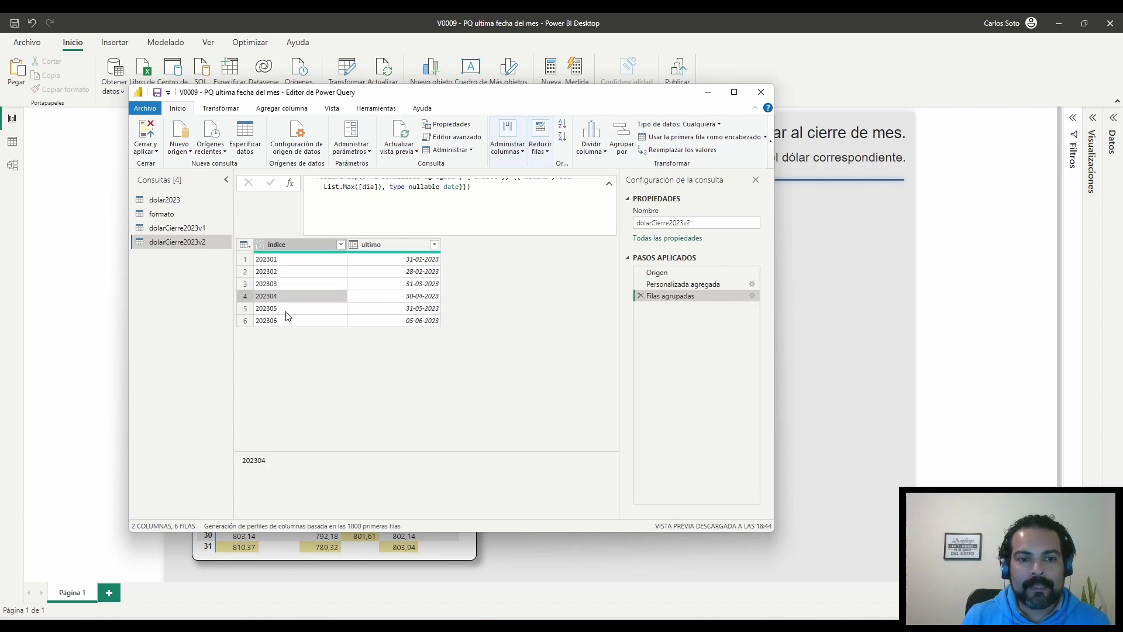
left_click(286, 308)
left_click(288, 319)
left_click(288, 308)
left_click(289, 296)
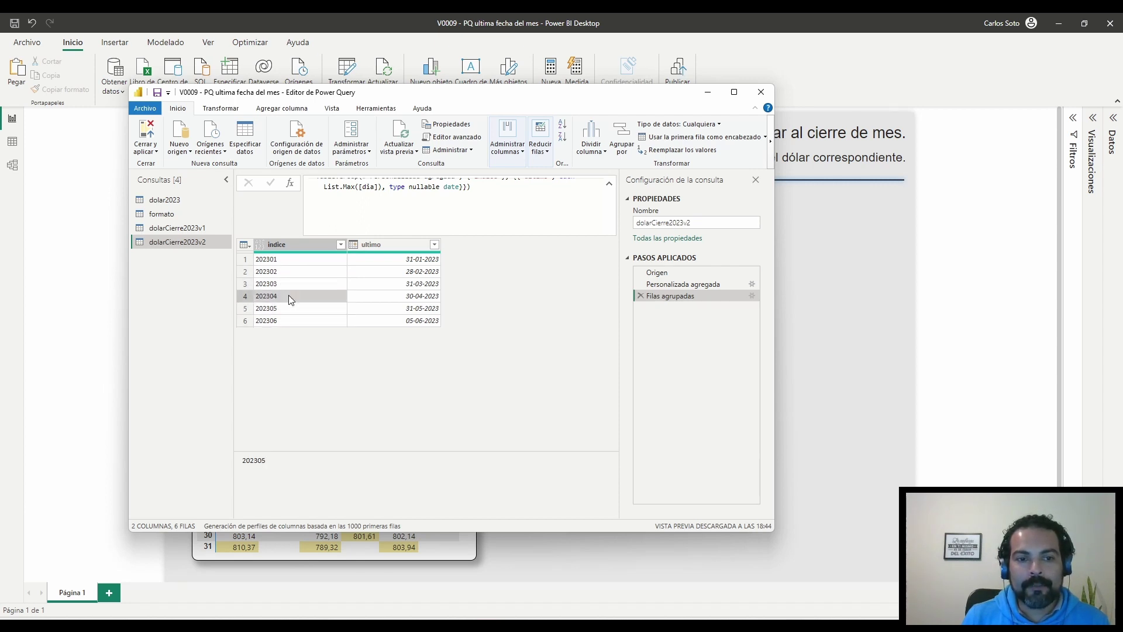
left_click(288, 285)
left_click(295, 261)
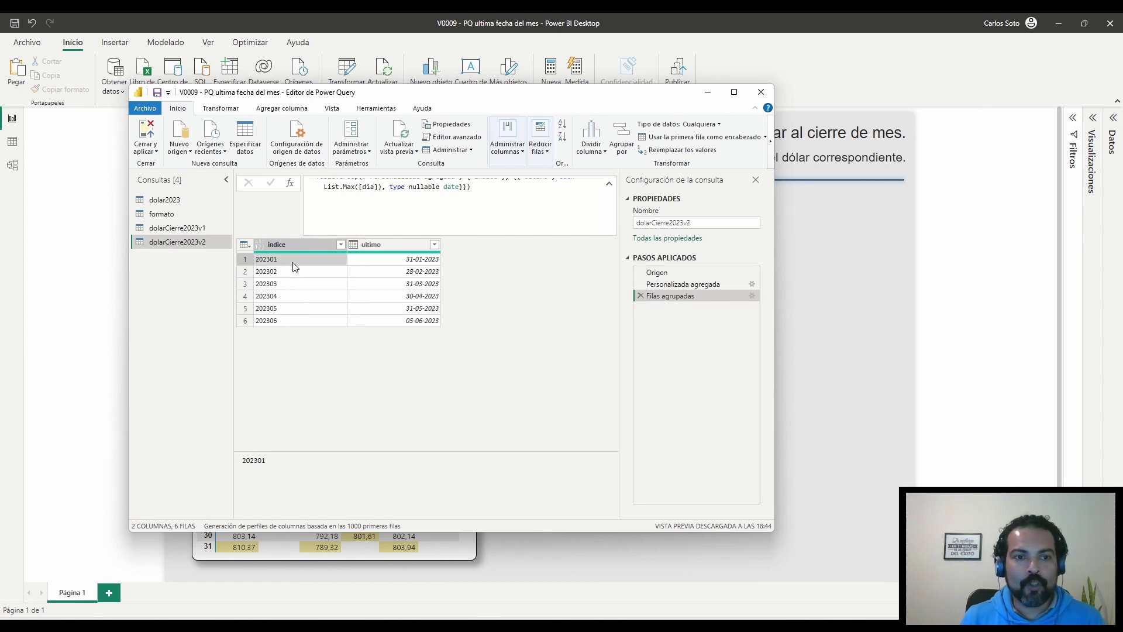
left_click(413, 264)
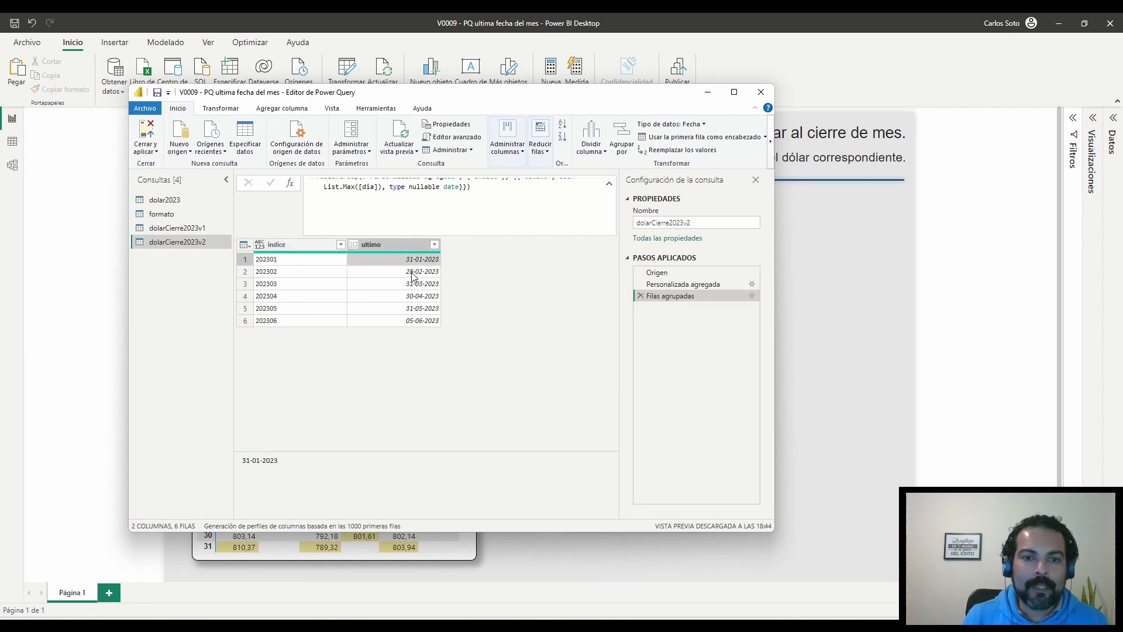
left_click(415, 272)
left_click(417, 285)
left_click(418, 298)
left_click(418, 308)
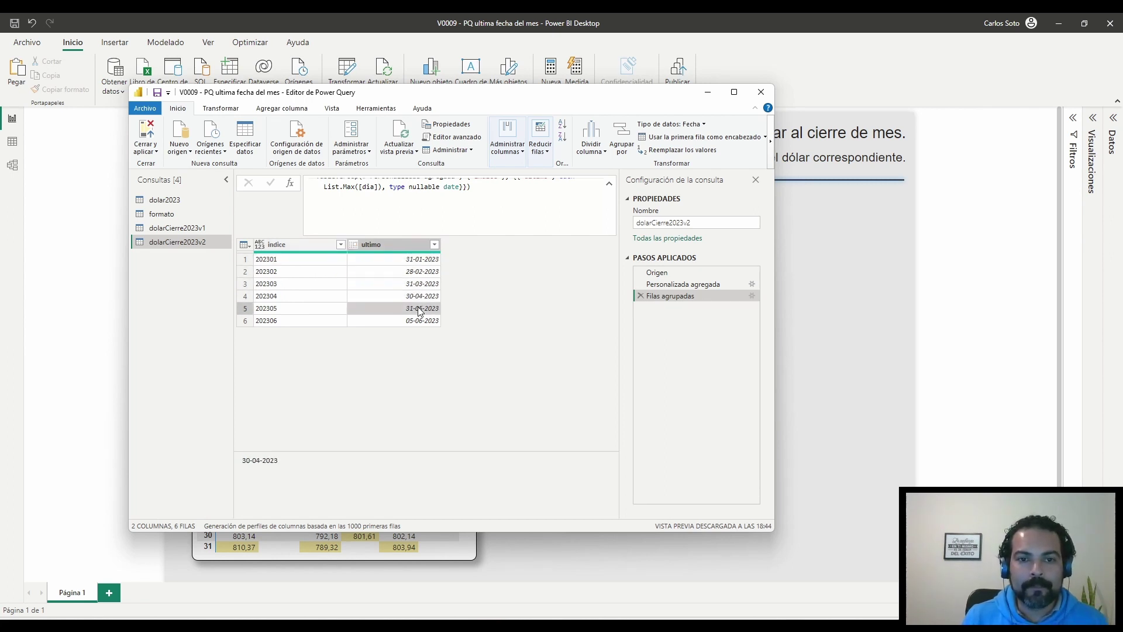
left_click(420, 321)
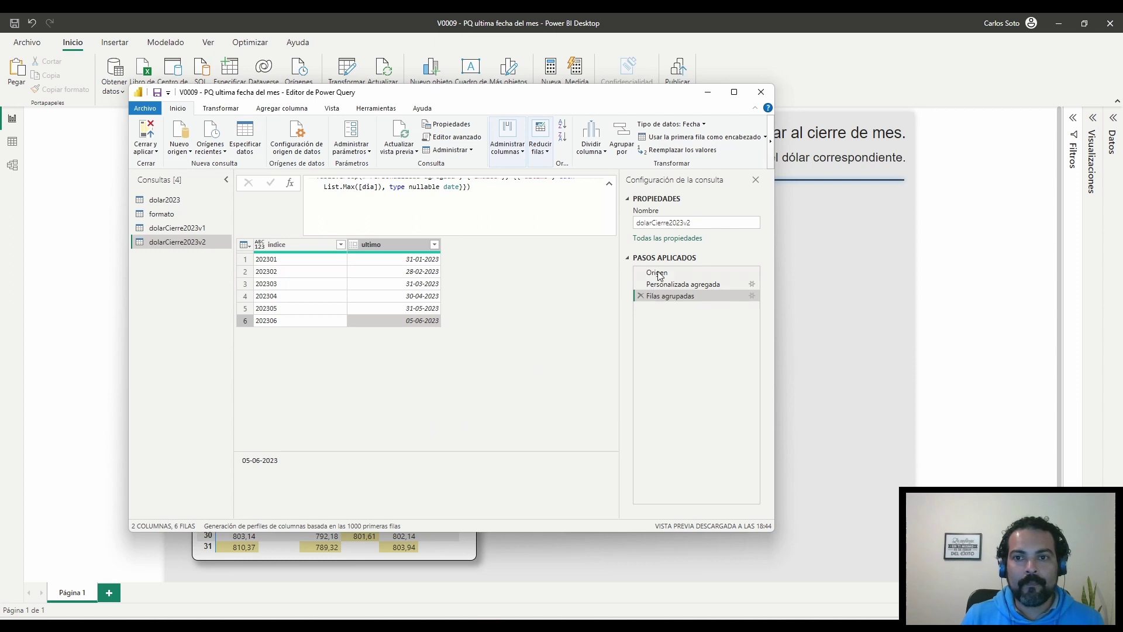
Merge dolarCierre2023v2 with dolar2023 using a left outer join that matches ultimo to dia
left_click(771, 141)
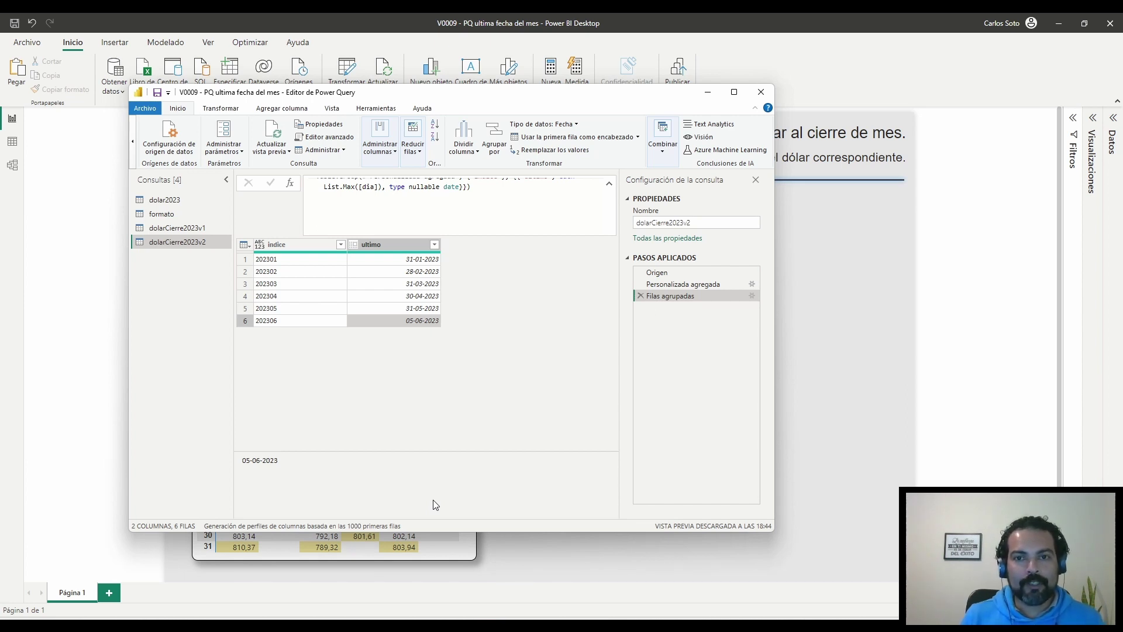
left_click(664, 161)
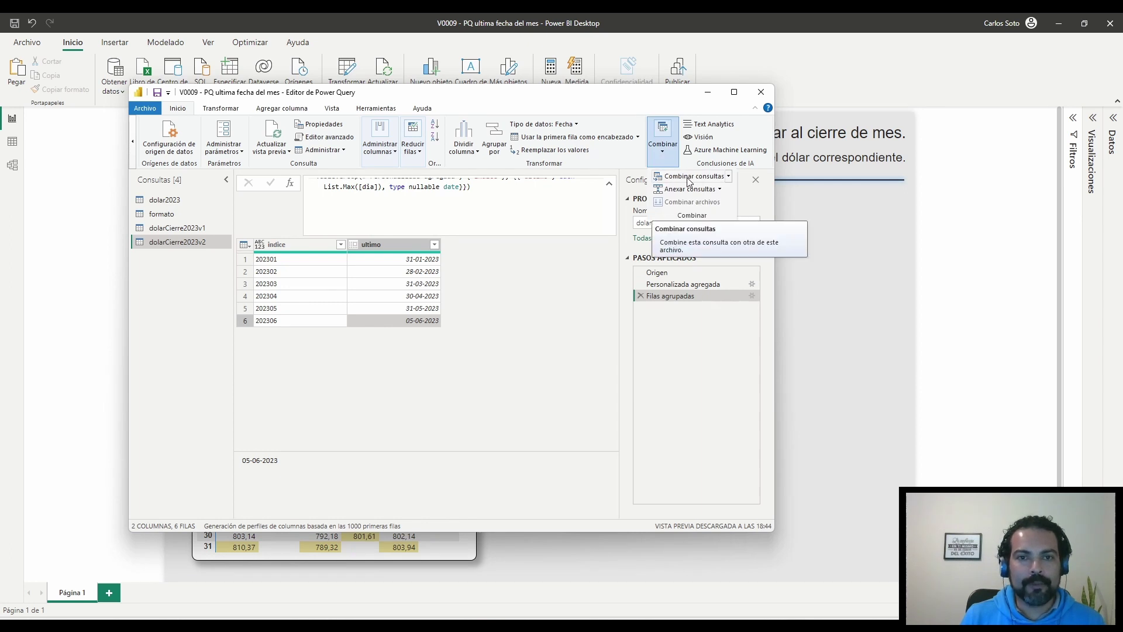
left_click(689, 177)
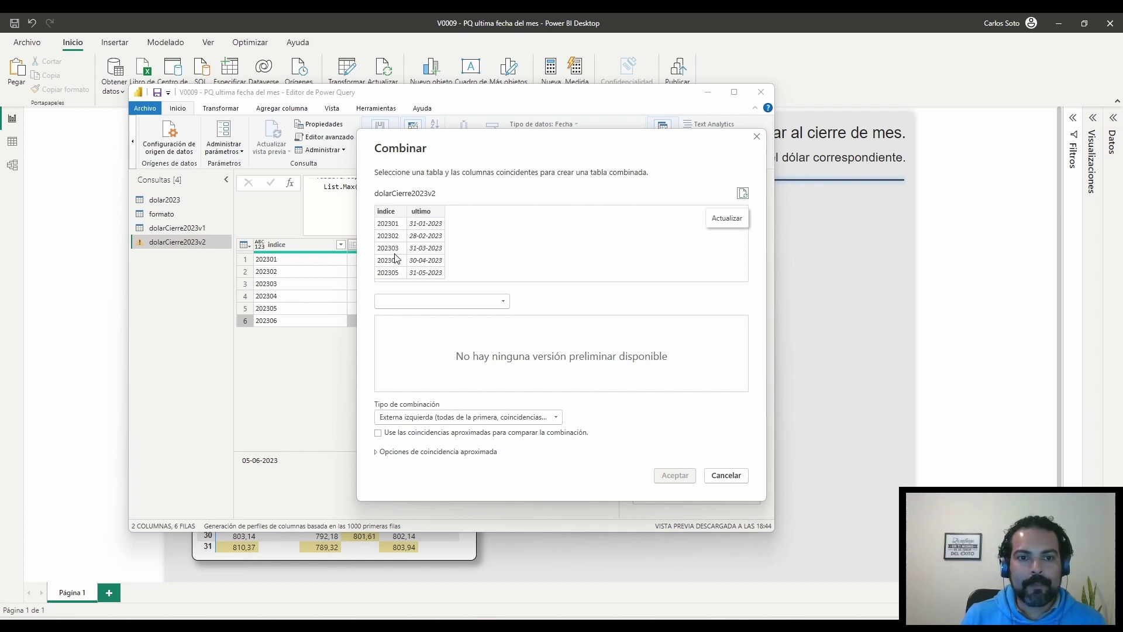
left_click(445, 301)
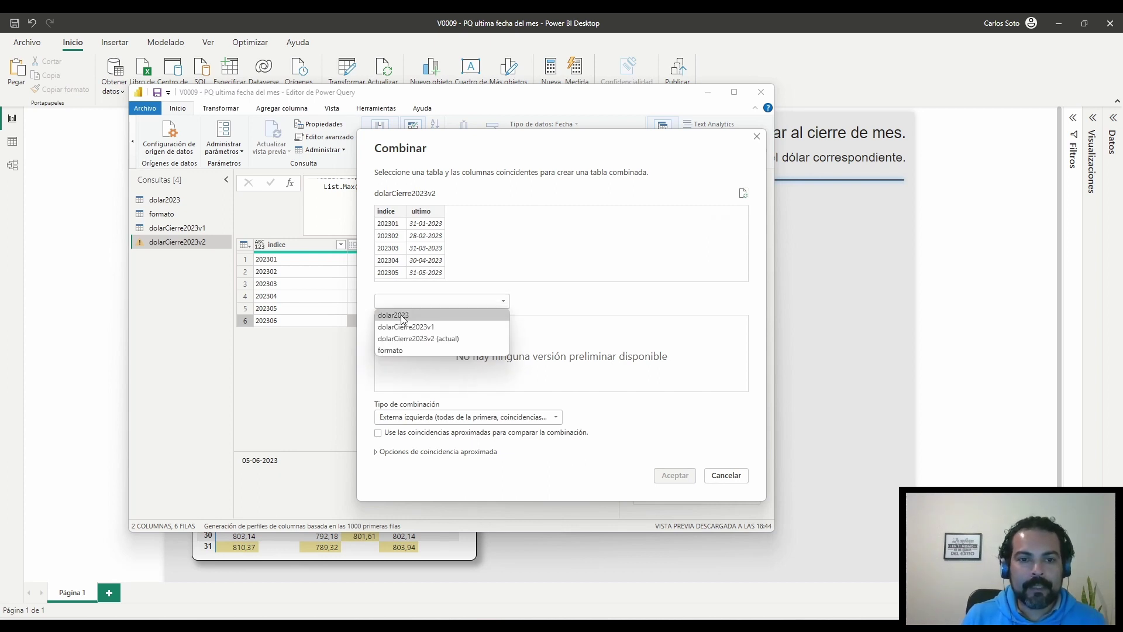
left_click(402, 315)
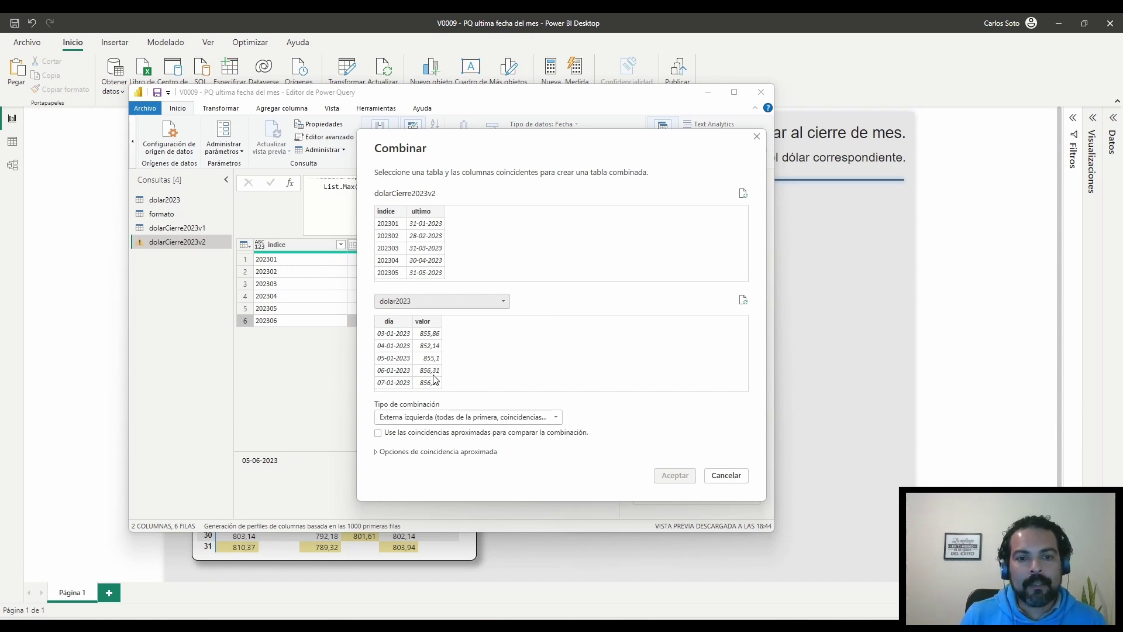
left_click(391, 322)
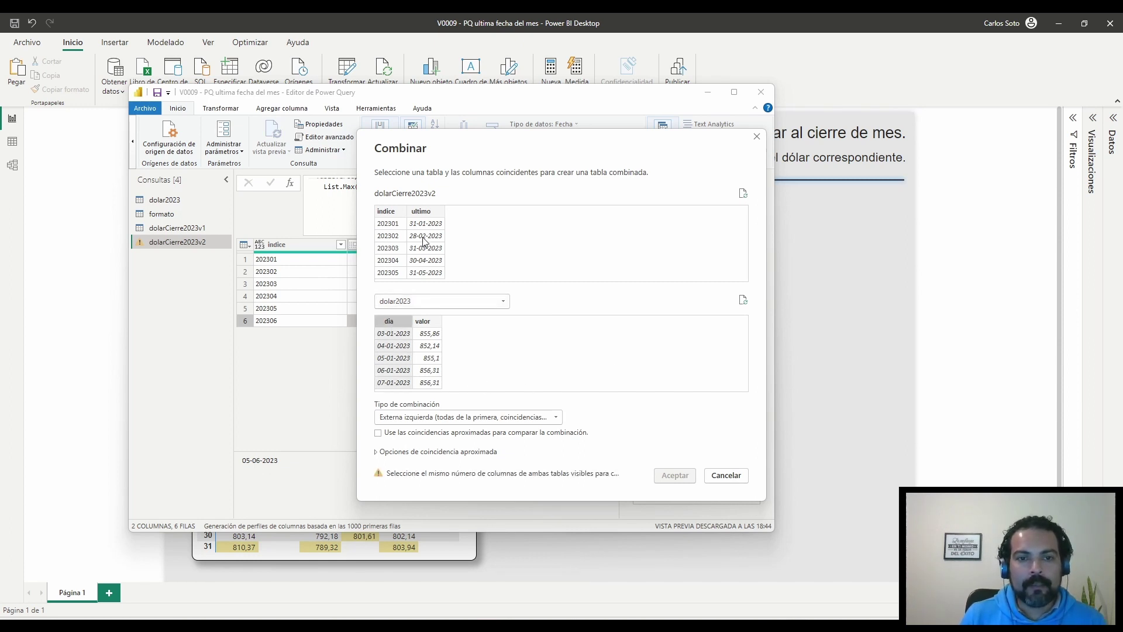
left_click(424, 212)
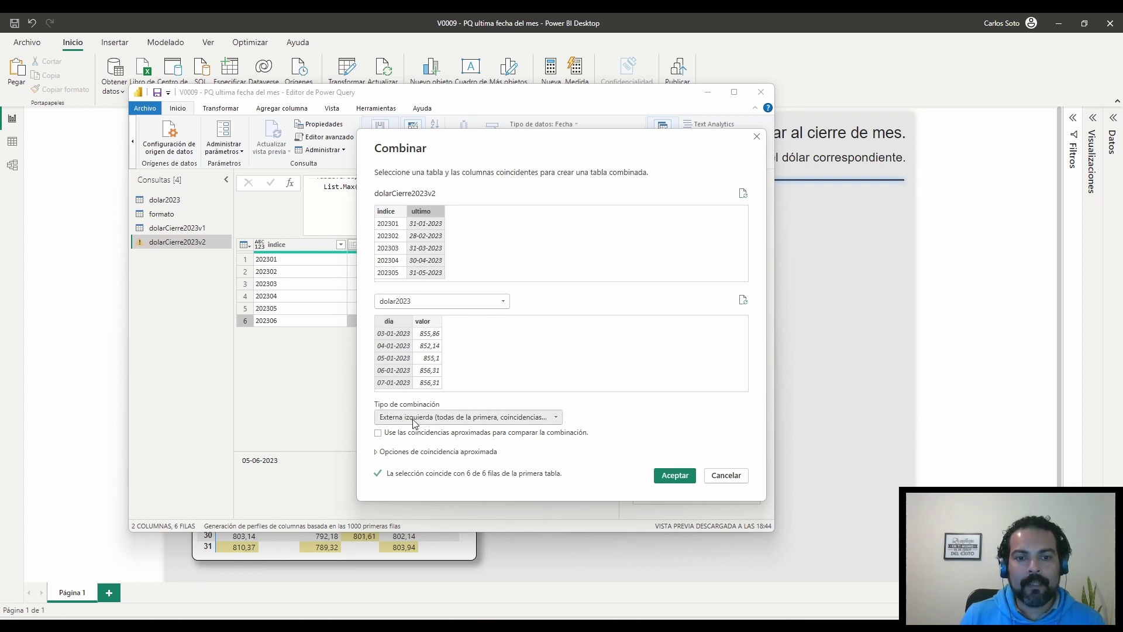
left_click(675, 476)
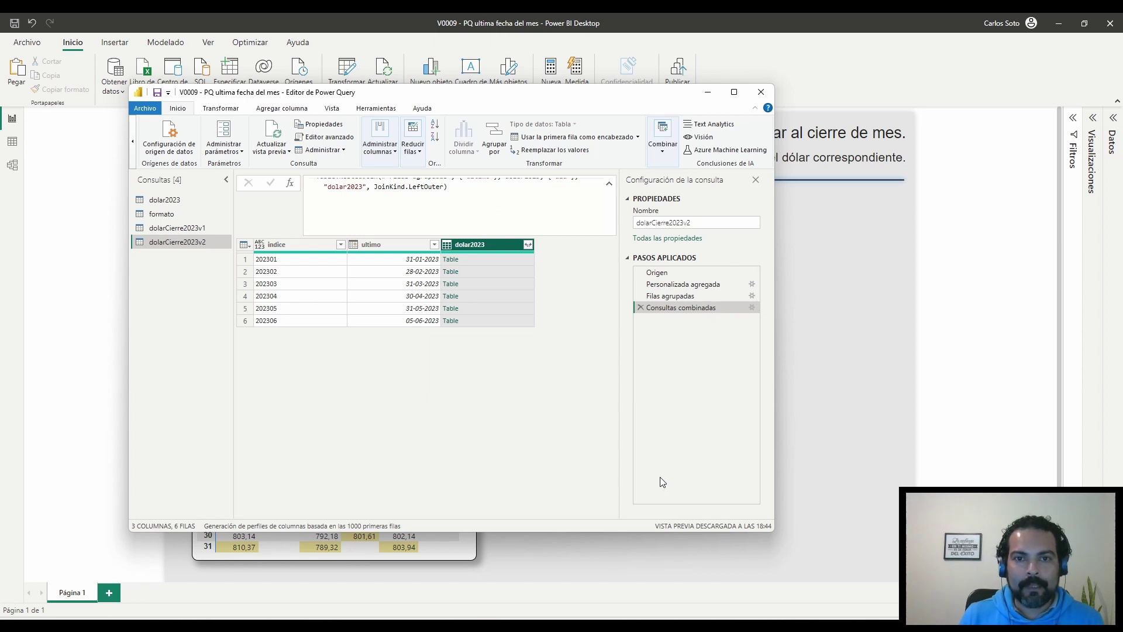
Expand the merged dolar2023 column to include only valor, without the original column name as prefix
left_click(529, 245)
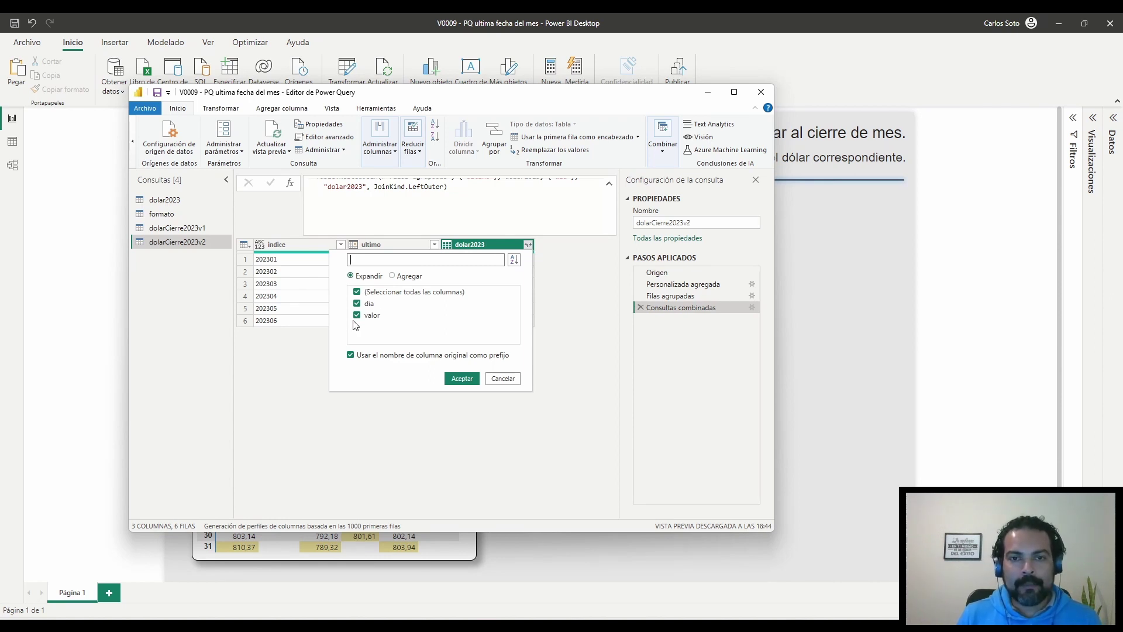
left_click(357, 304)
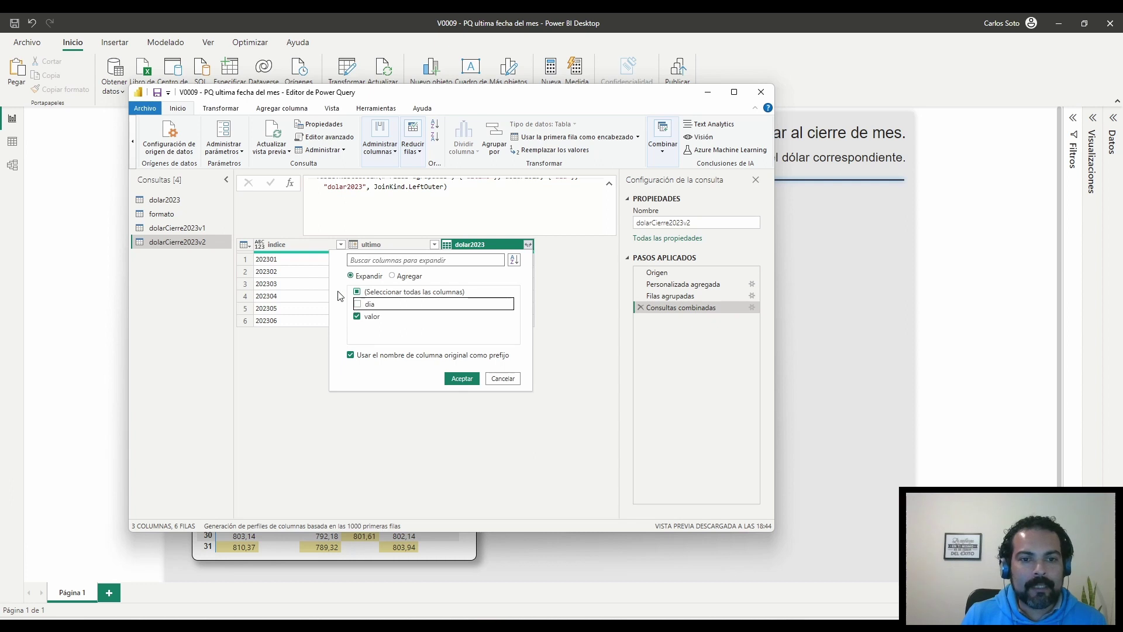
left_click(349, 357)
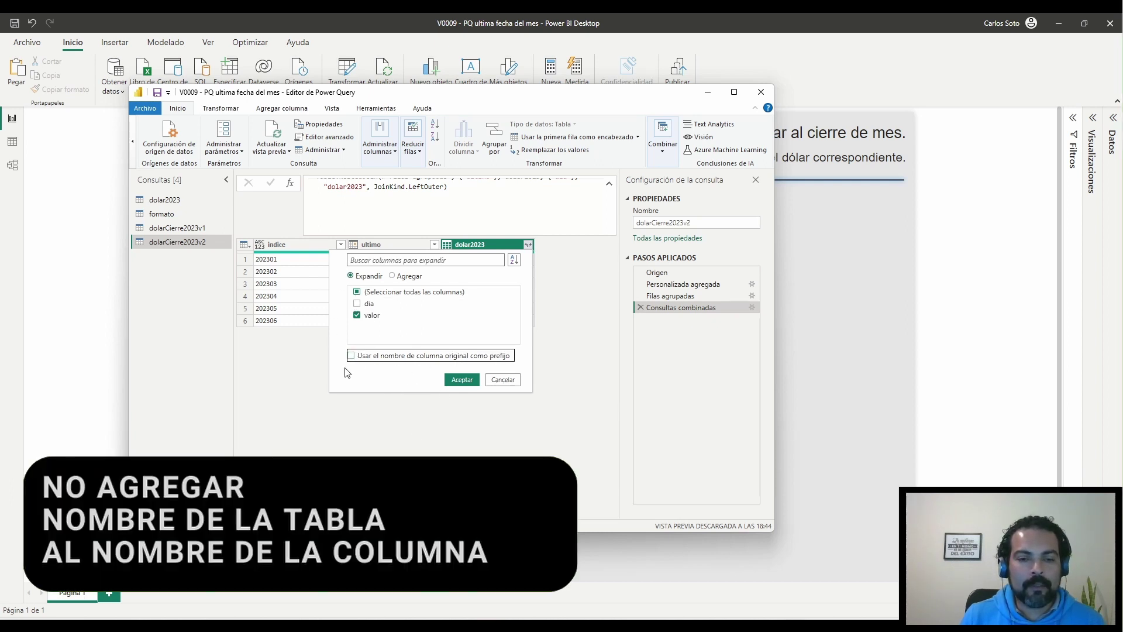
left_click(463, 382)
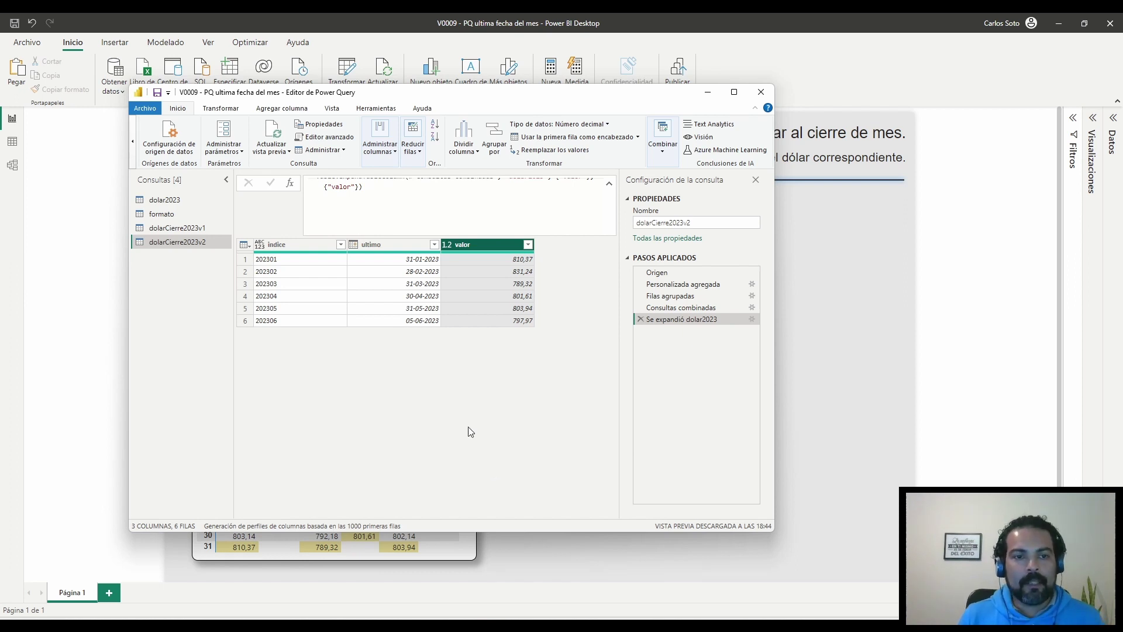
Remove the indice column from dolarCierre2023v2, then close the query editor and apply the changes
left_click(287, 245)
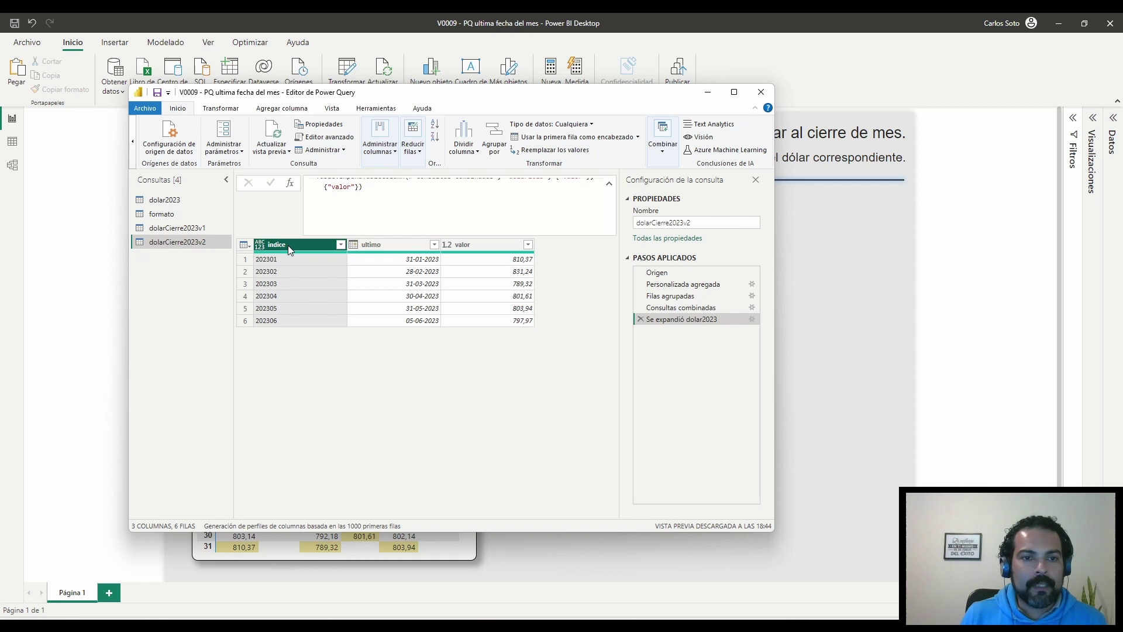
right_click(288, 245)
left_click(314, 270)
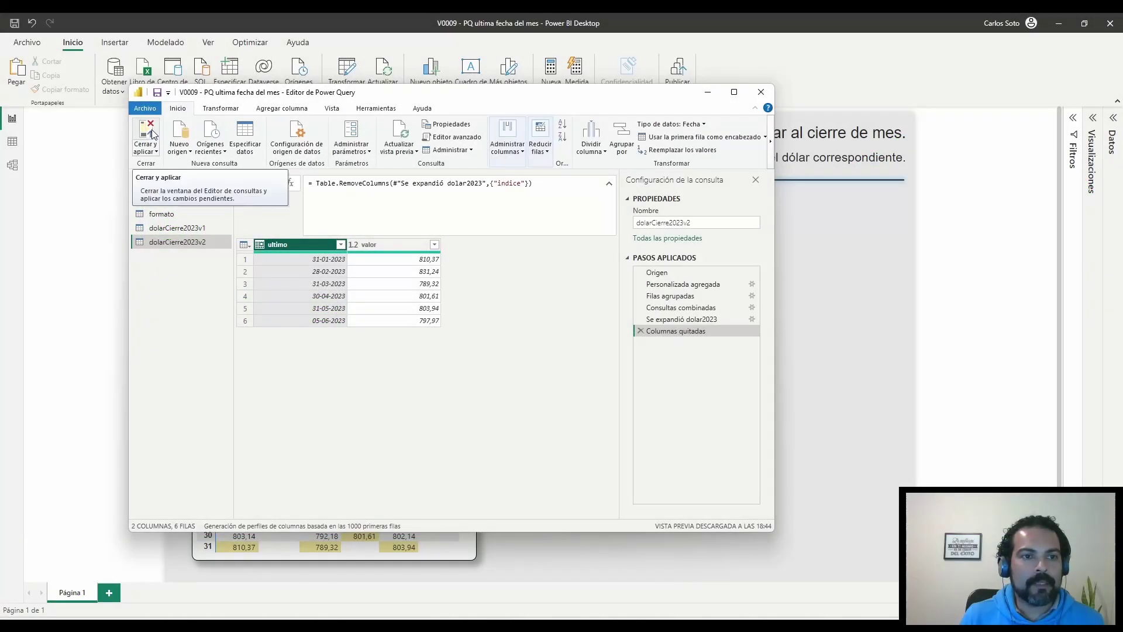
left_click(152, 129)
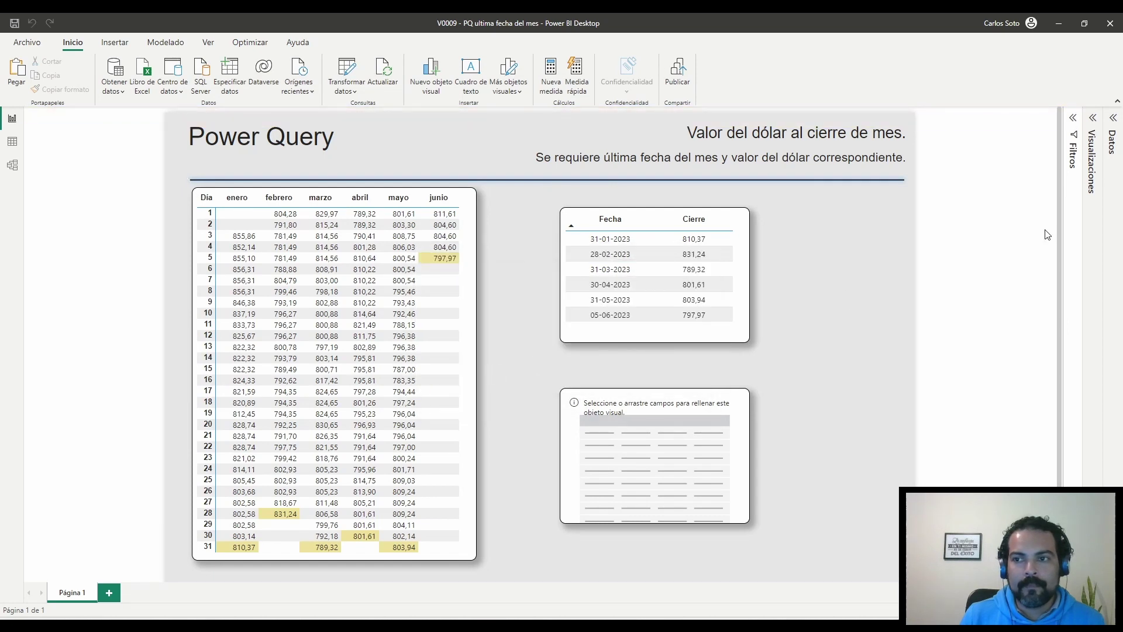
Fill the empty table visual with ultimo and valor from dolarCierre2023v2, showing ultimo as a plain date instead of a date hierarchy
left_click(1113, 120)
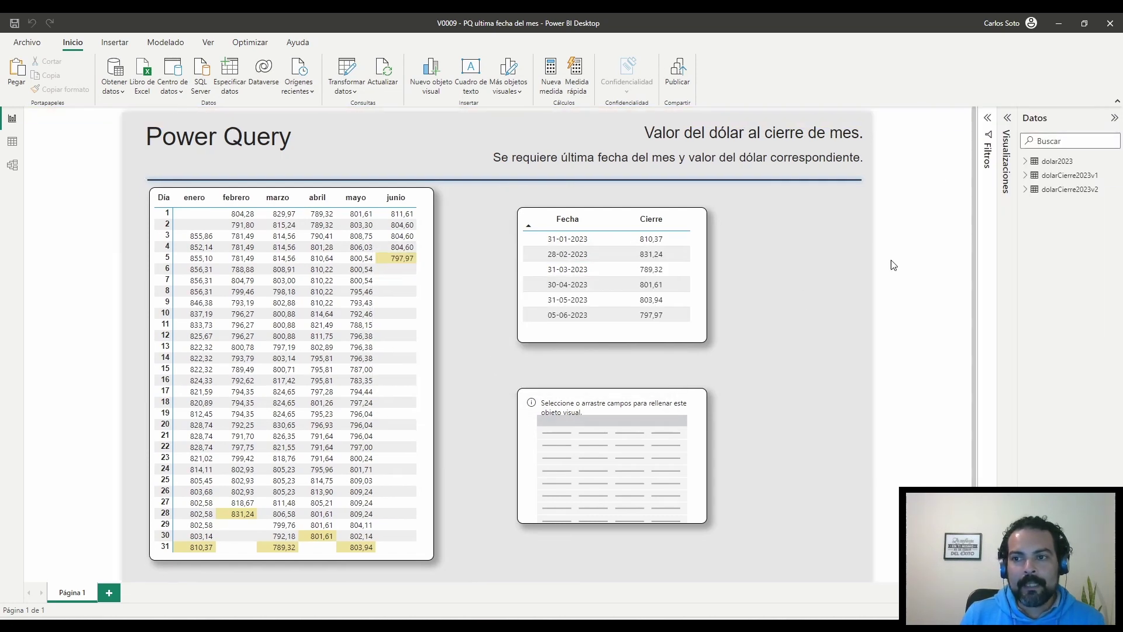
left_click(1025, 190)
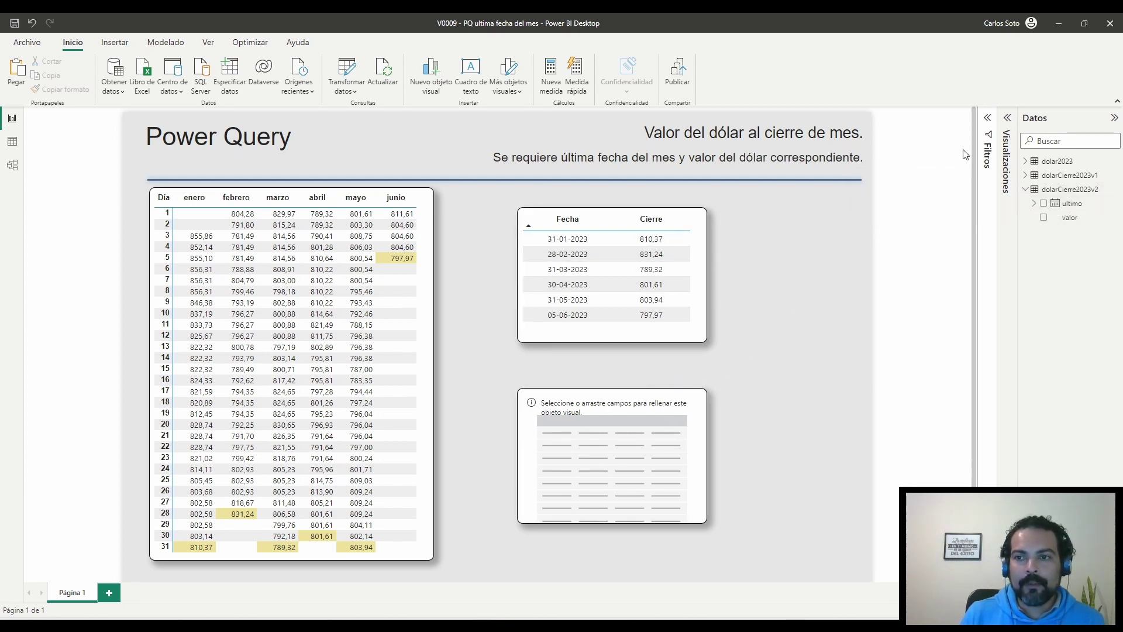
left_click(1007, 120)
left_click(660, 447)
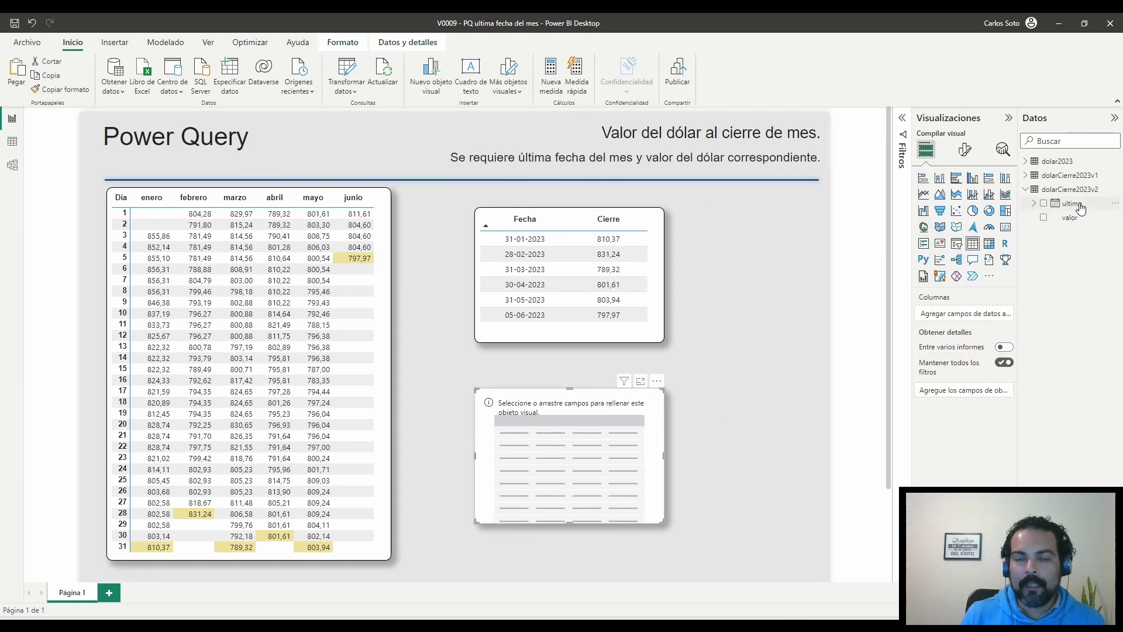
left_click_drag(1080, 204, 967, 311)
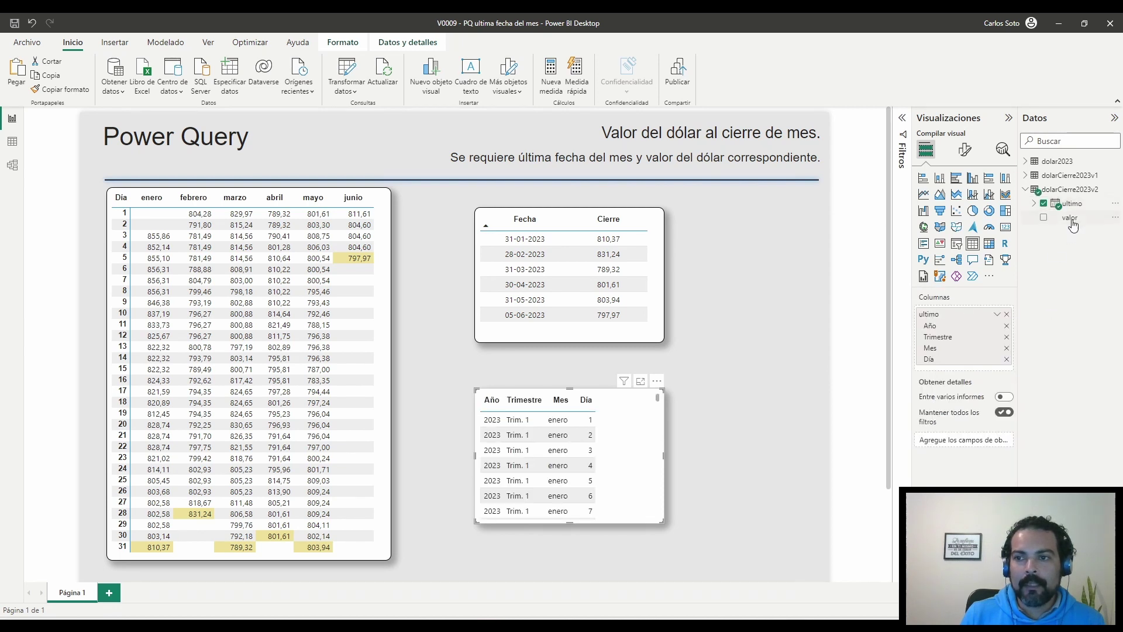
left_click_drag(1071, 218, 981, 365)
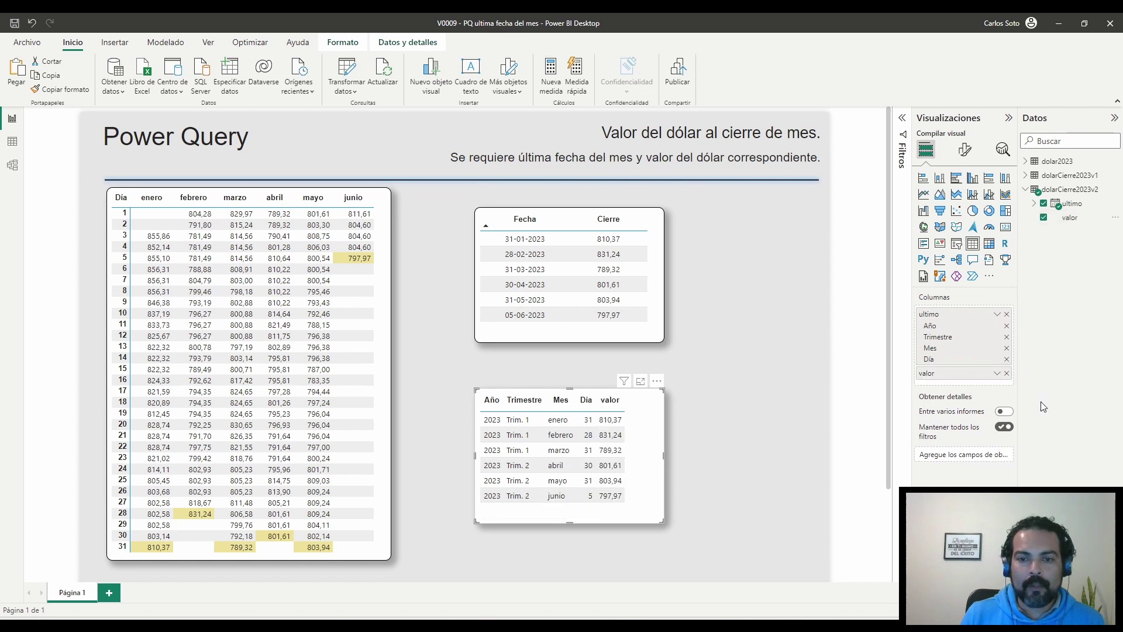
right_click(938, 317)
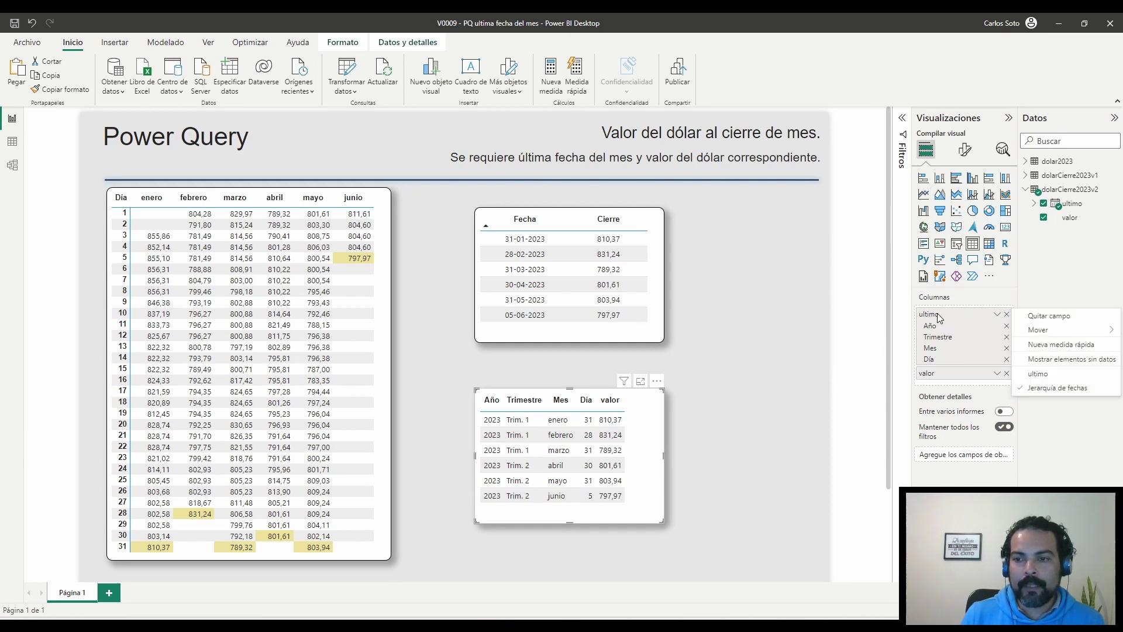
left_click(1034, 375)
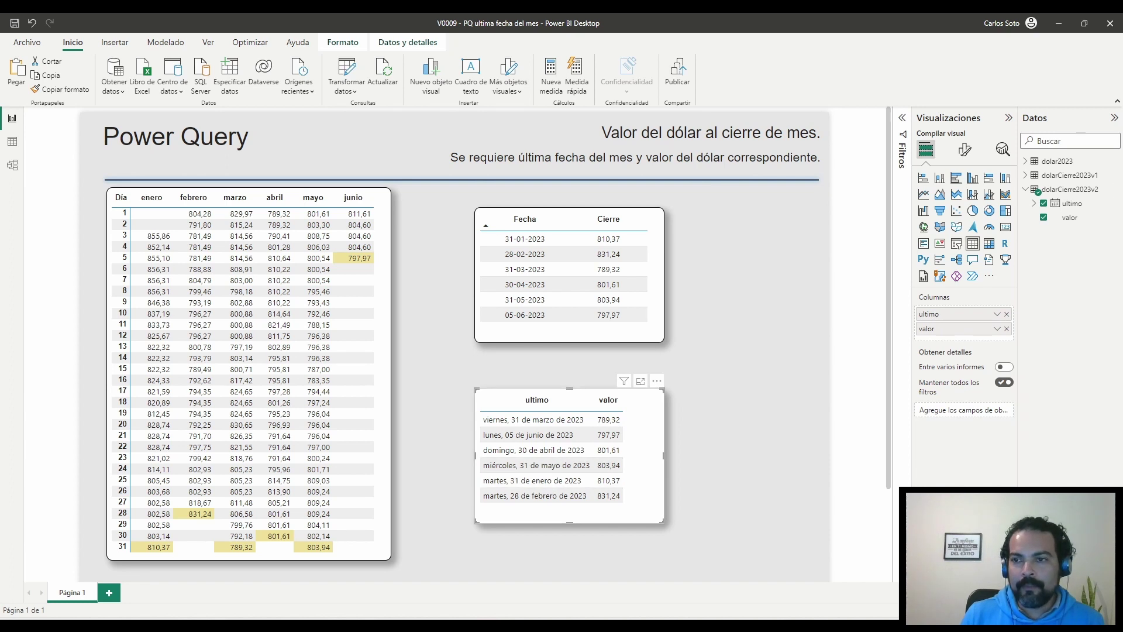
Format the ultimo column as dd-mm-yyyy and sort the table visual by it in ascending order
left_click(1079, 203)
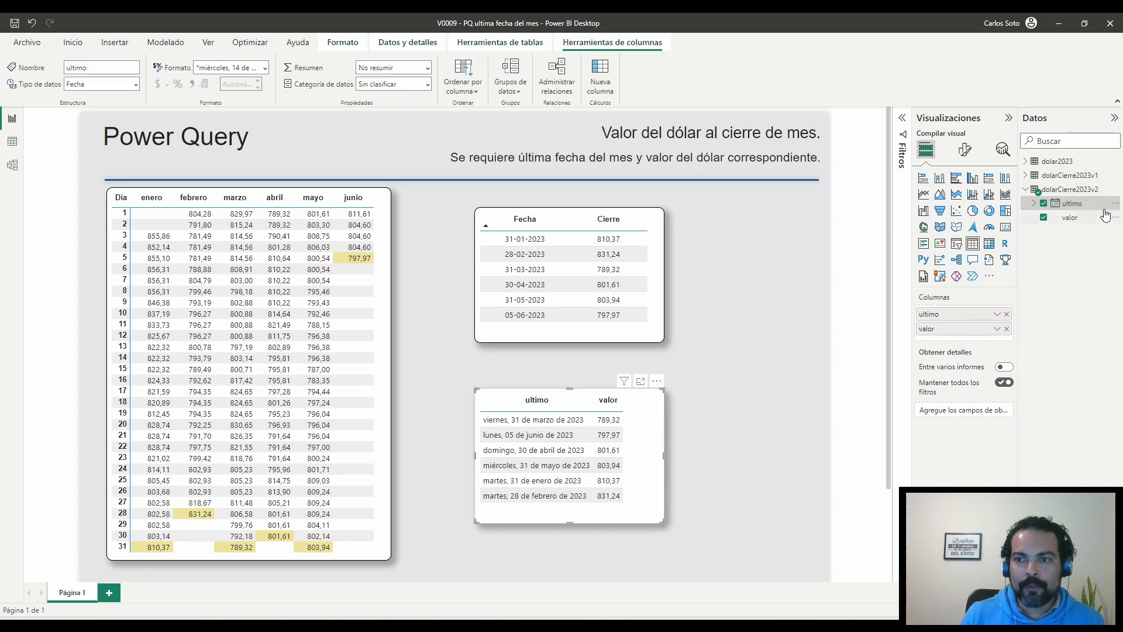
left_click(266, 68)
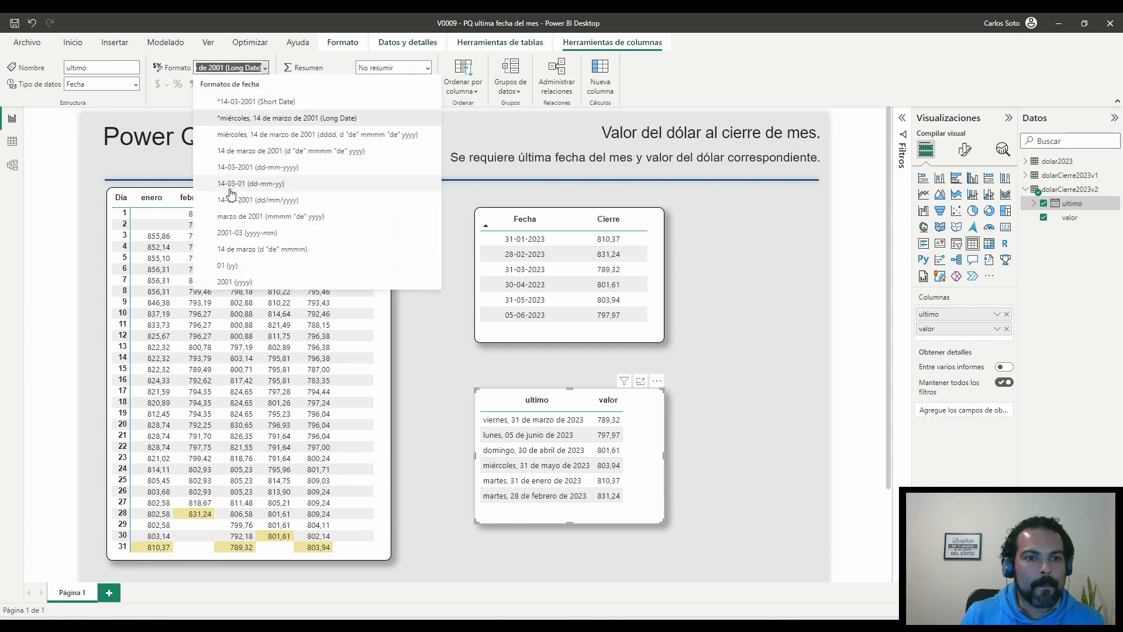
key("Escape")
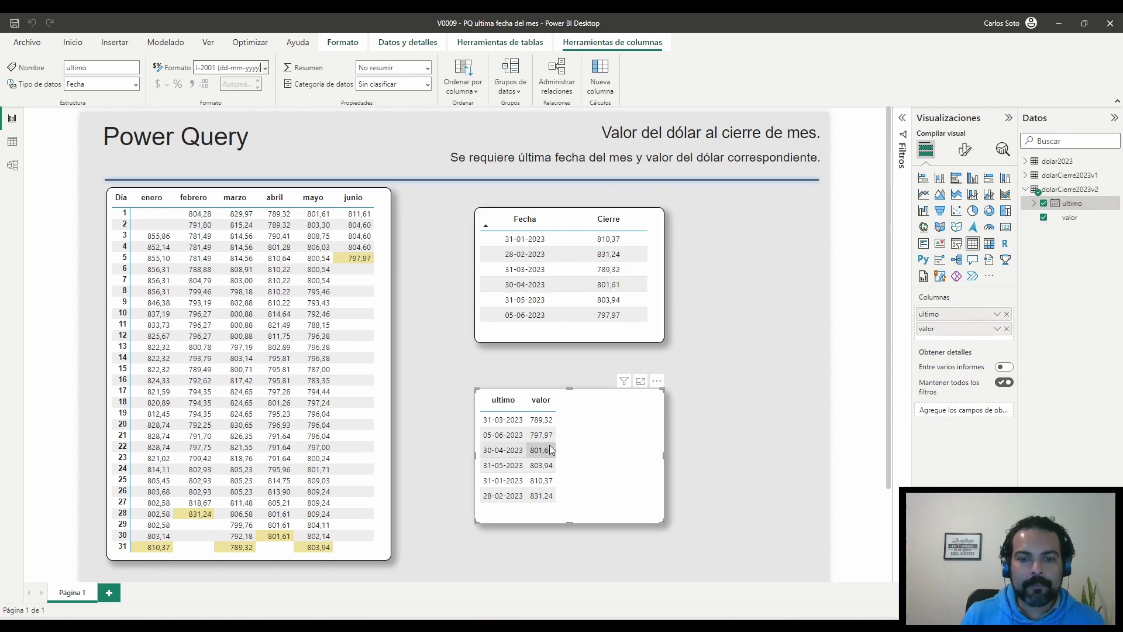
left_click(525, 403)
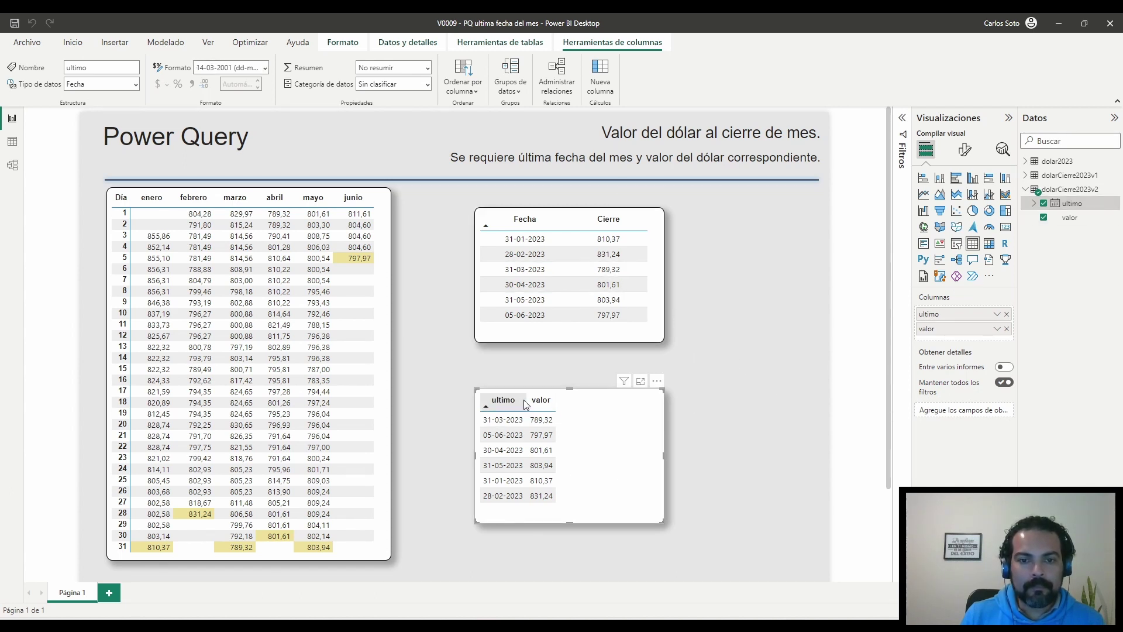
Rename the new table visual's ultimo field as Fecha and its valor field as Cierre
double_click(944, 315)
type("Fecha")
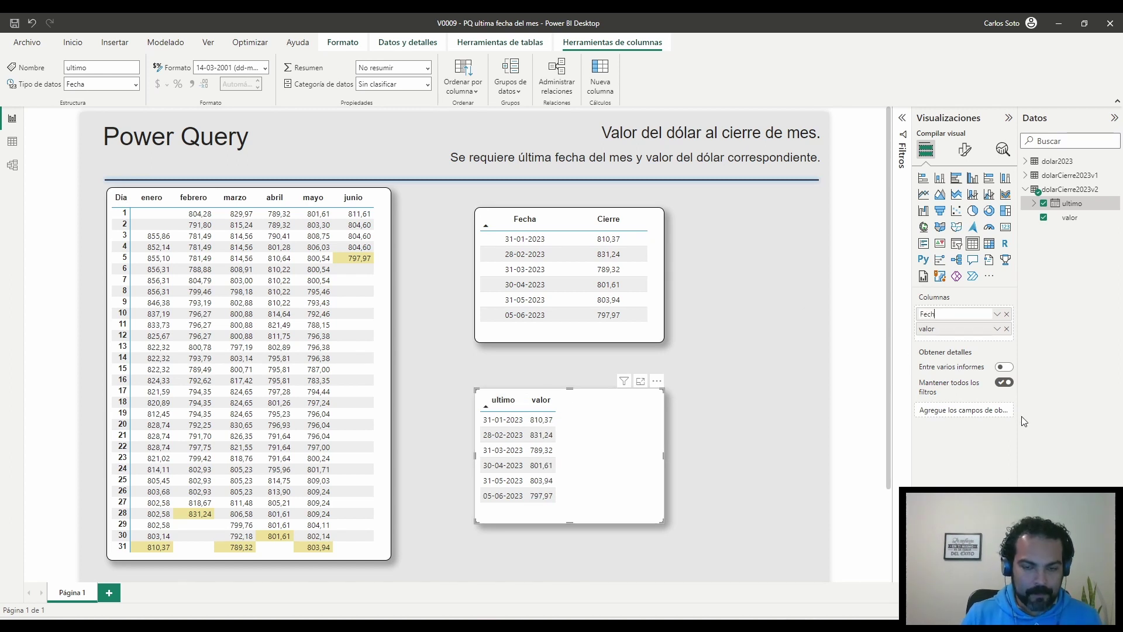
key("Return")
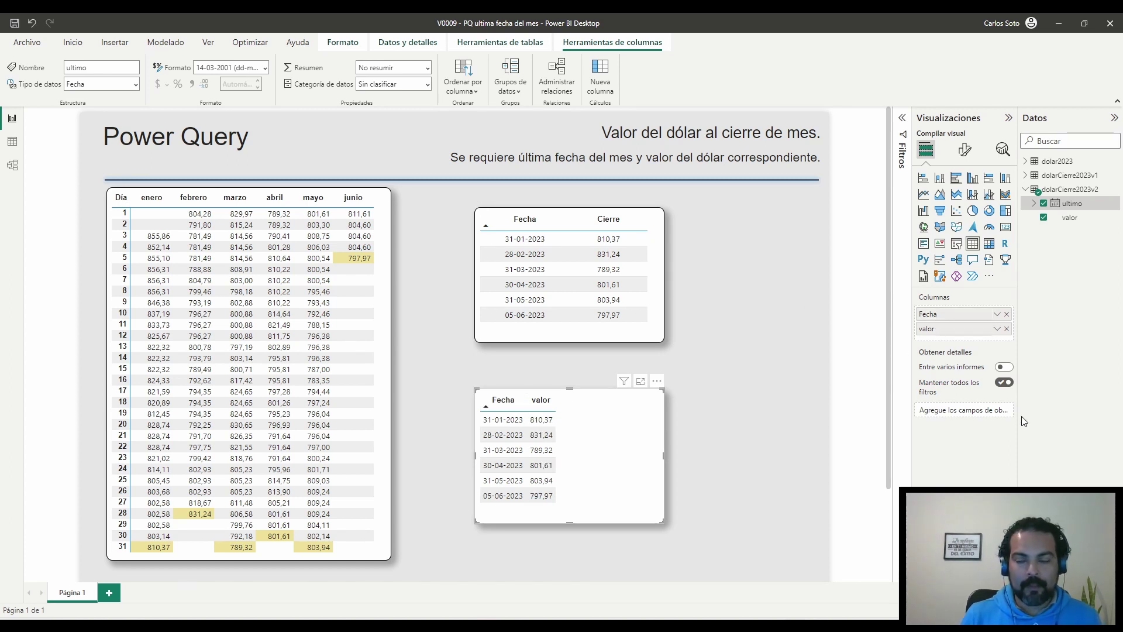
double_click(934, 330)
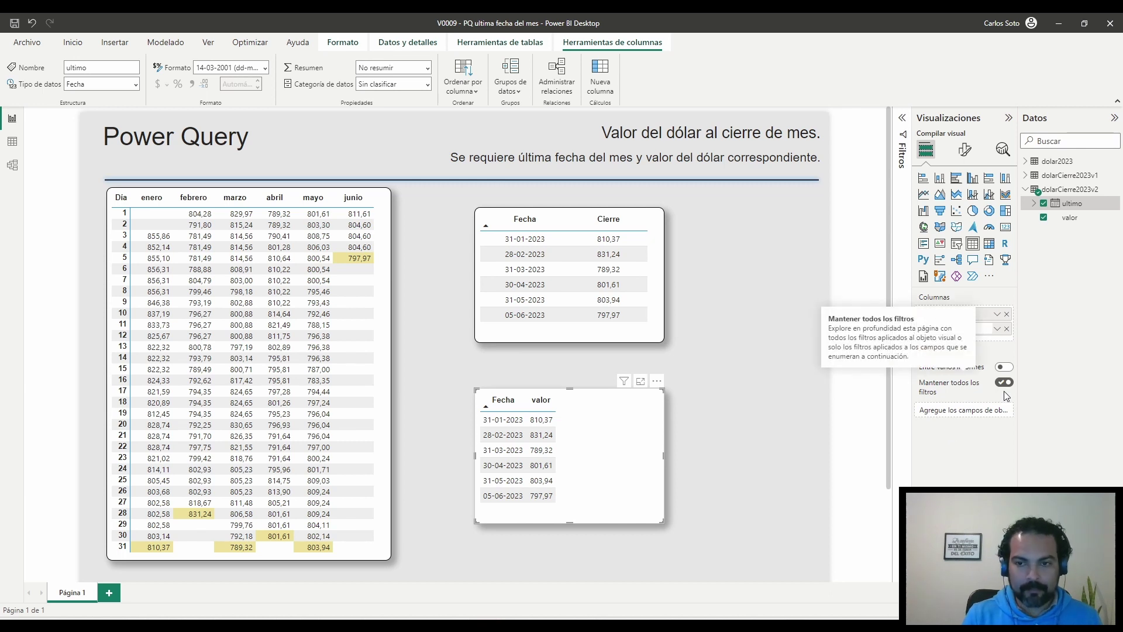
type("Cierre")
key("Return")
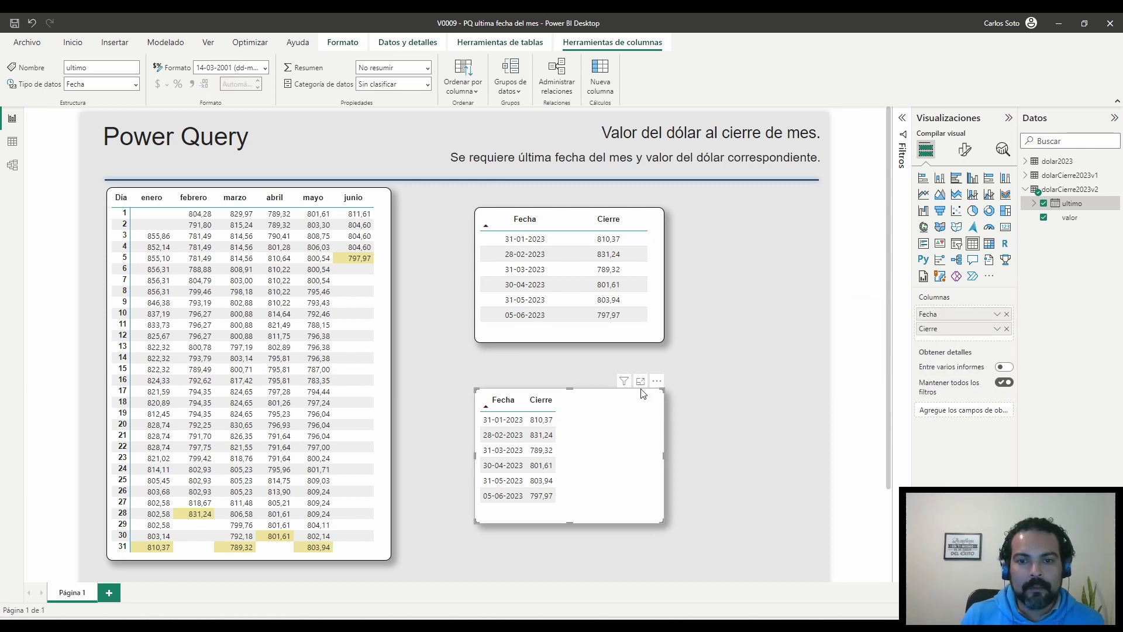
Copy the upper closing table's format onto the lower one and widen its Fecha and Cierre columns to fill the visual
left_click(597, 338)
left_click(59, 89)
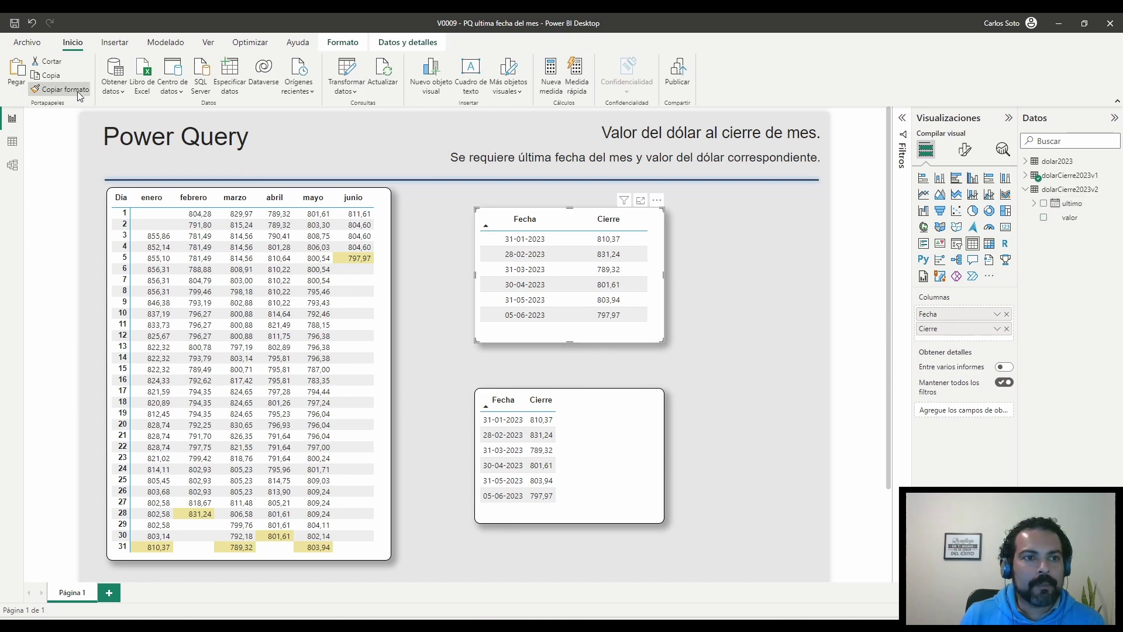
left_click(629, 434)
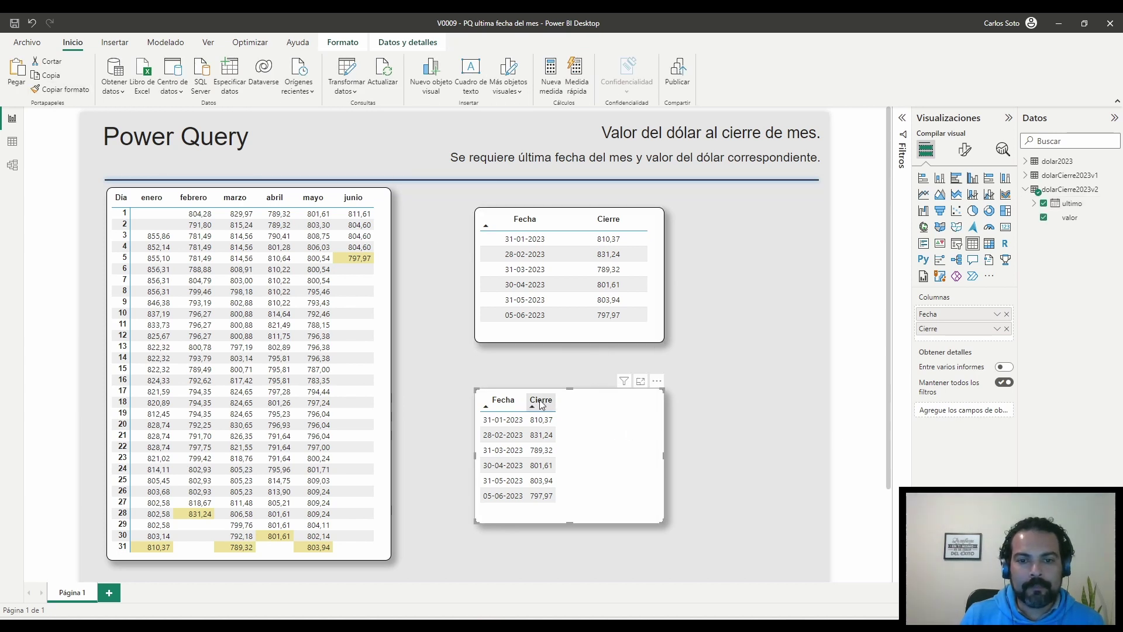
left_click_drag(526, 397, 645, 398)
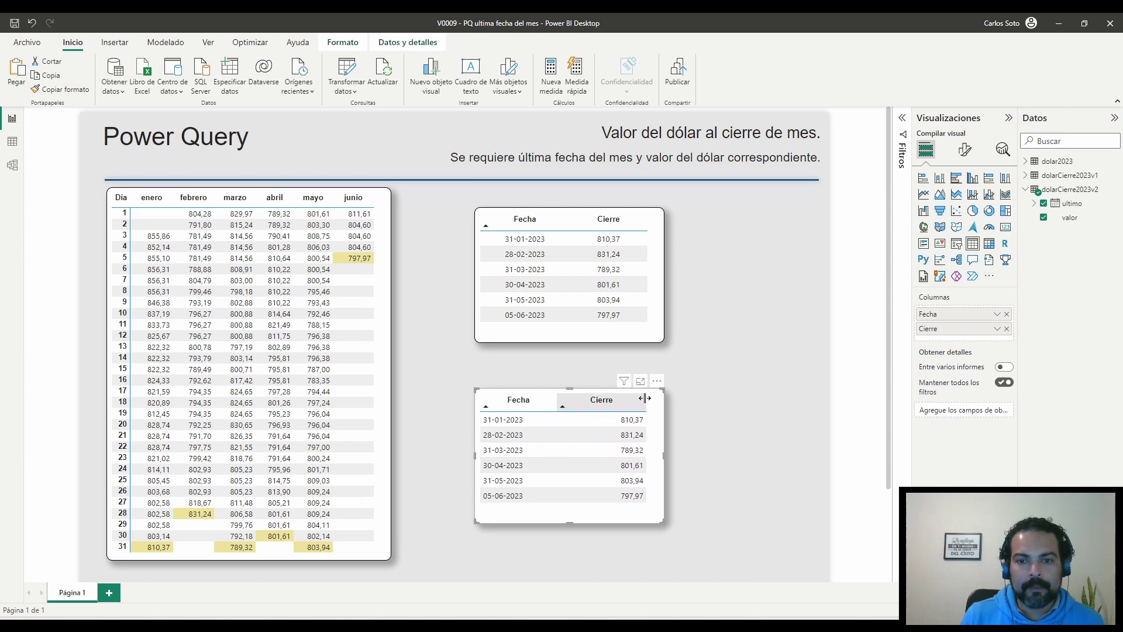
left_click_drag(556, 399, 562, 399)
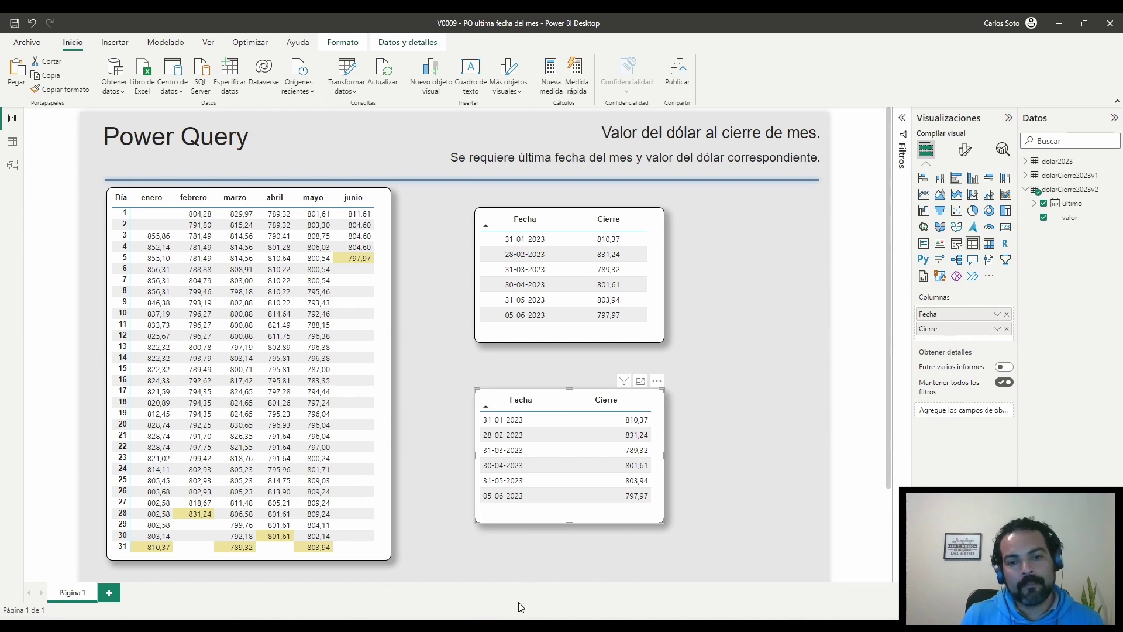